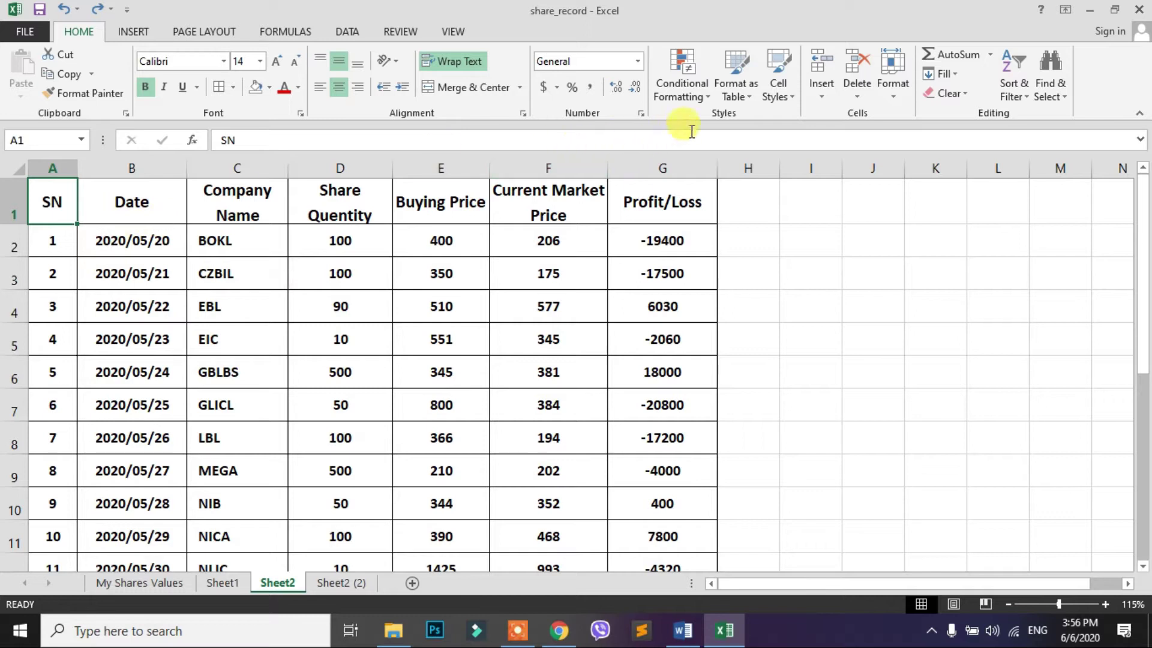
# Step: Open the Format as Table gallery and browse its Light, Medium and Dark styles
pyautogui.click(742, 96)
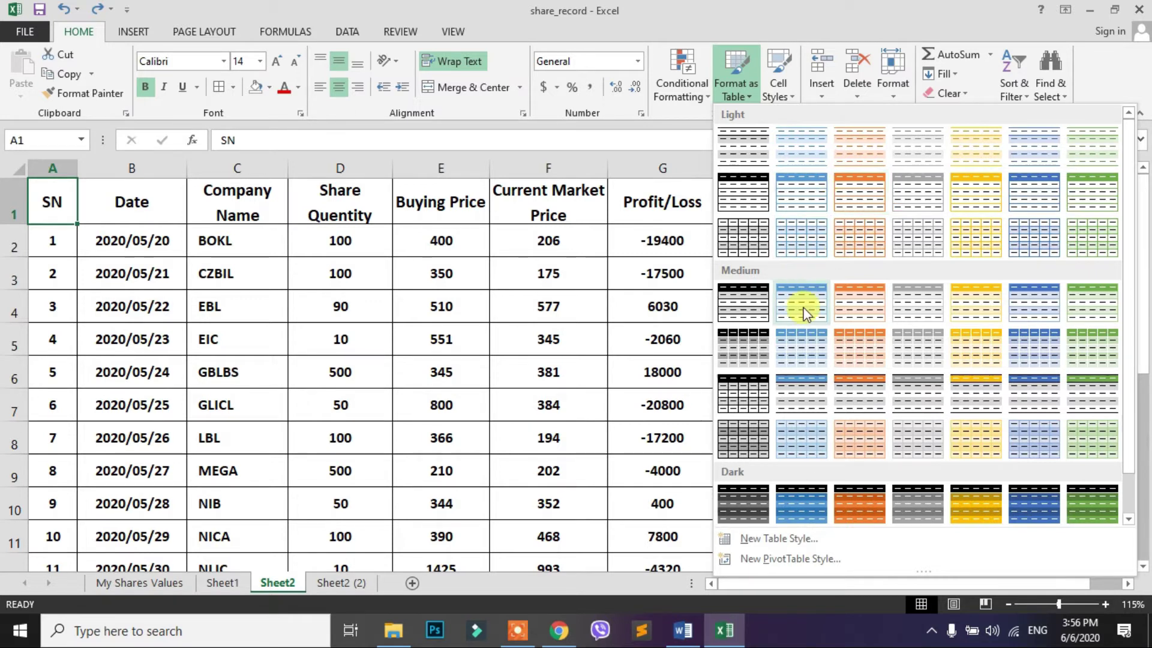
pyautogui.scroll(-1, 891, 390)
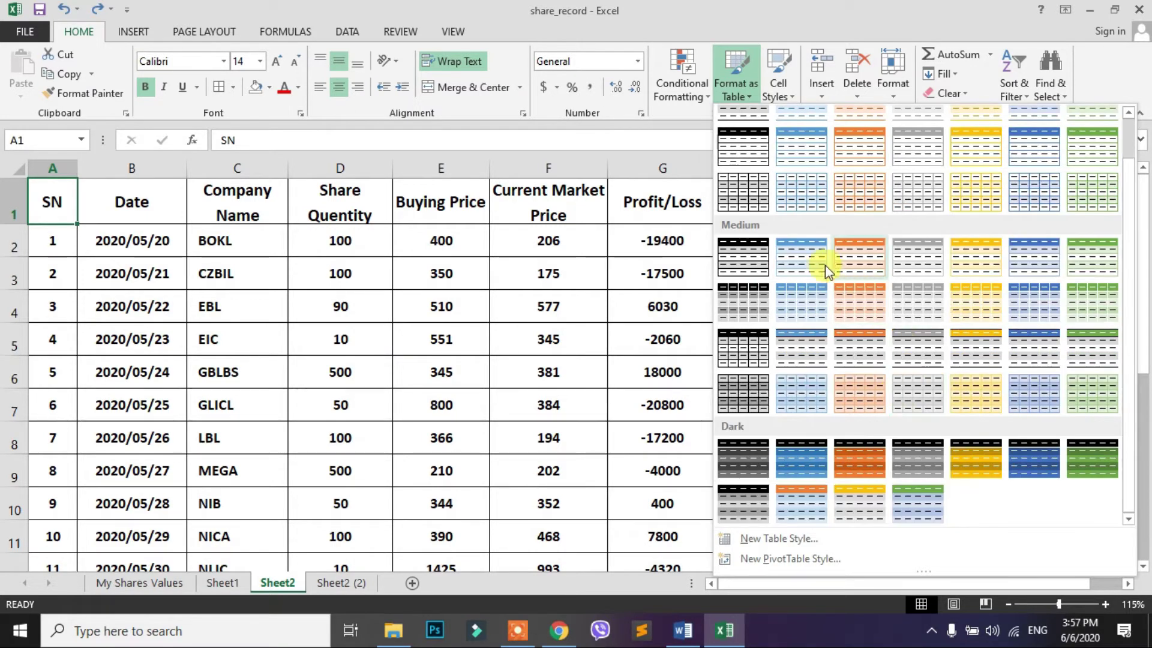
pyautogui.scroll(1, 792, 260)
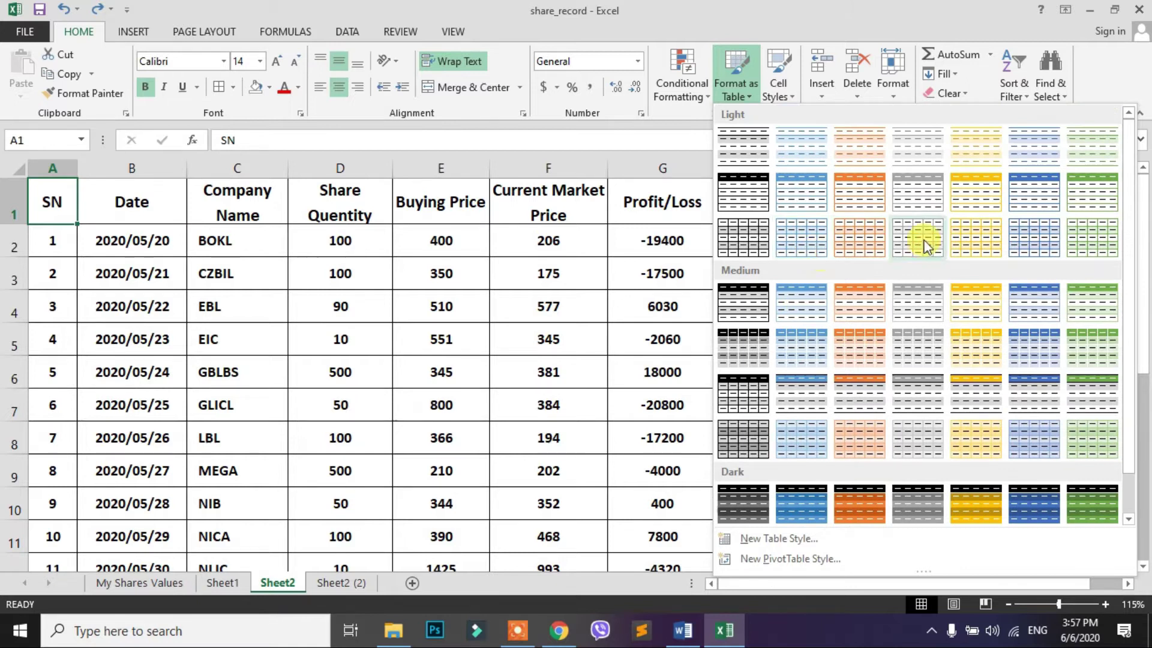
pyautogui.scroll(-1, 1011, 300)
pyautogui.scroll(1, 945, 380)
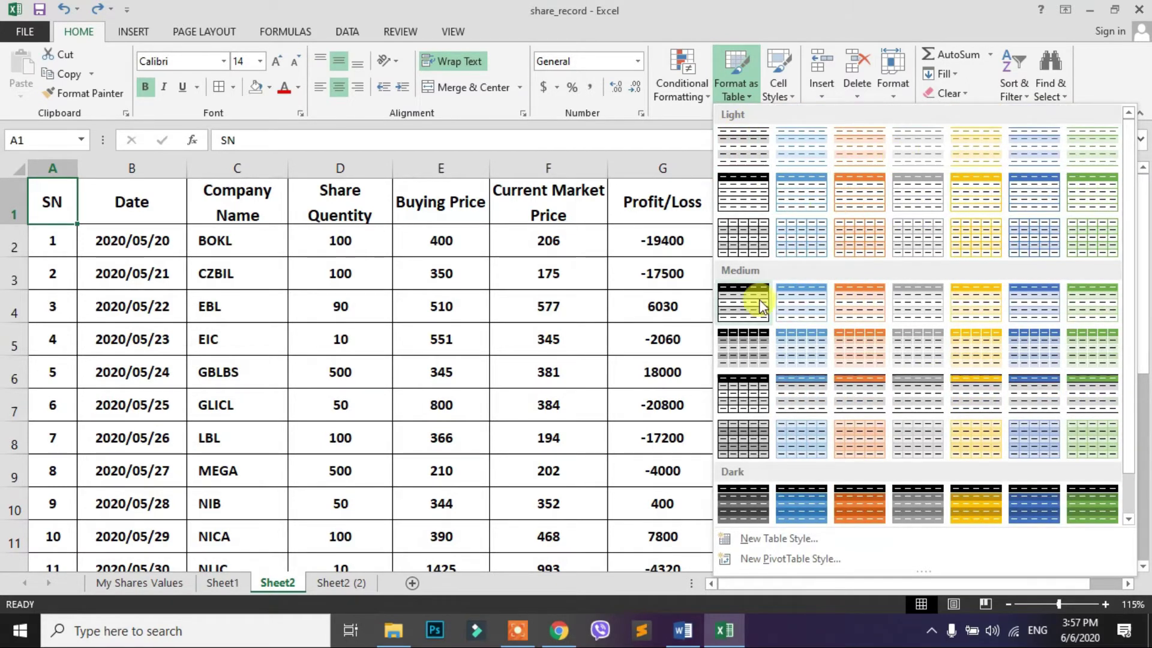
pyautogui.scroll(-1, 894, 402)
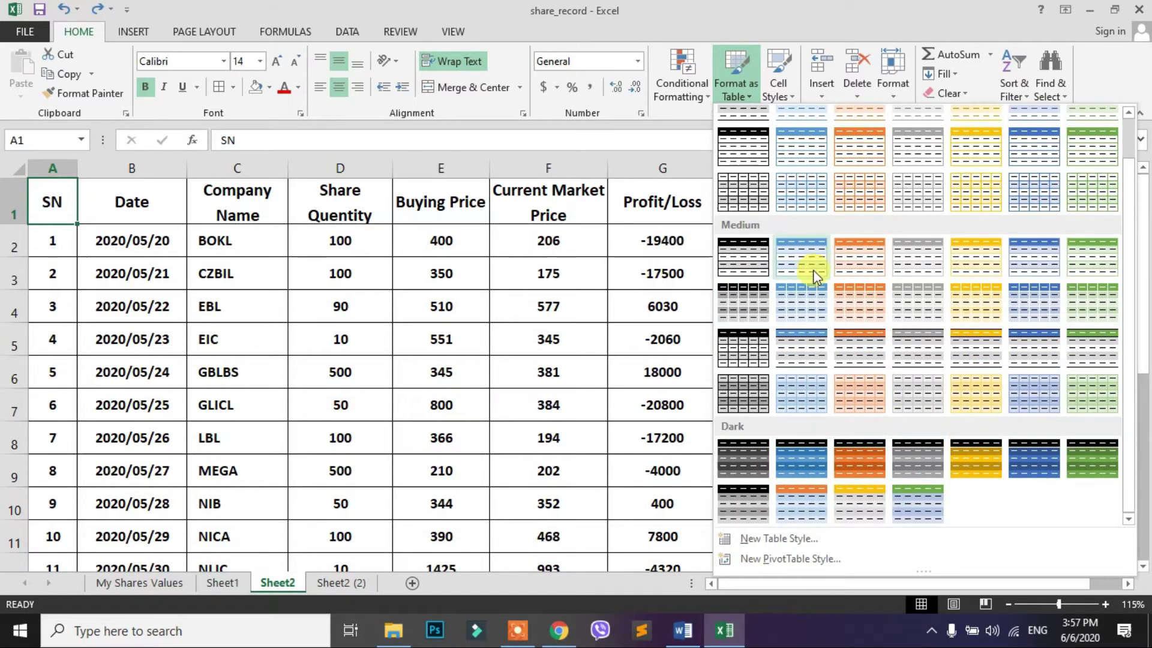
# Step: Turn Sheet2's A1:G21 share data into a blue Medium-style table with headers
pyautogui.click(808, 299)
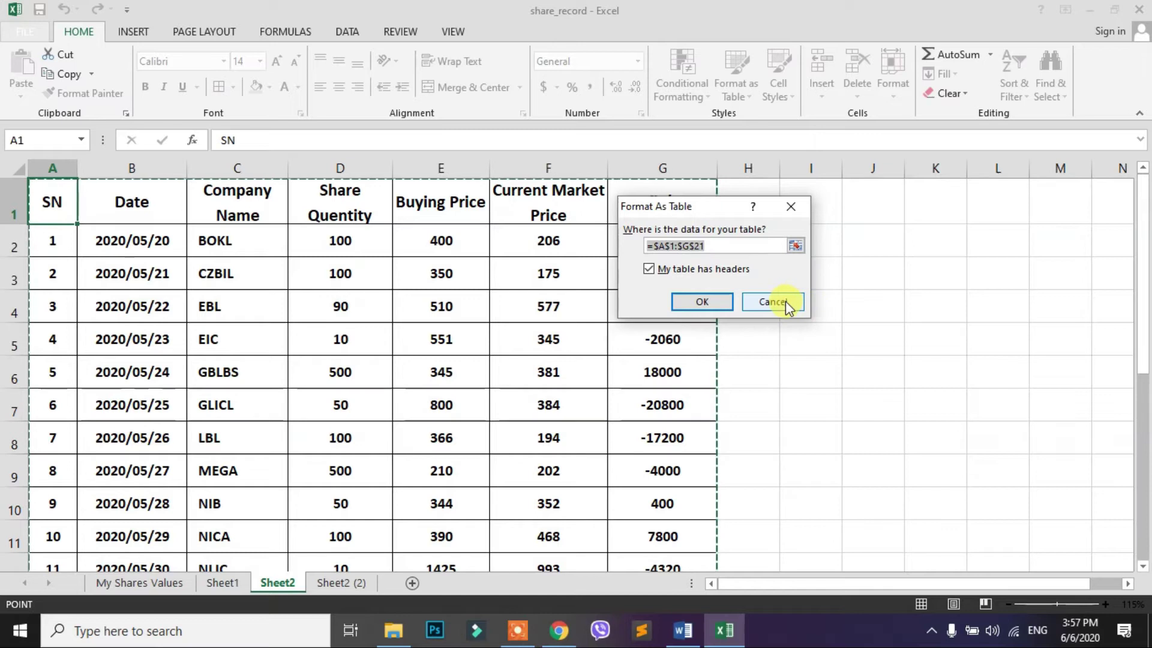
pyautogui.moveTo(687, 205); pyautogui.dragTo(823, 208)
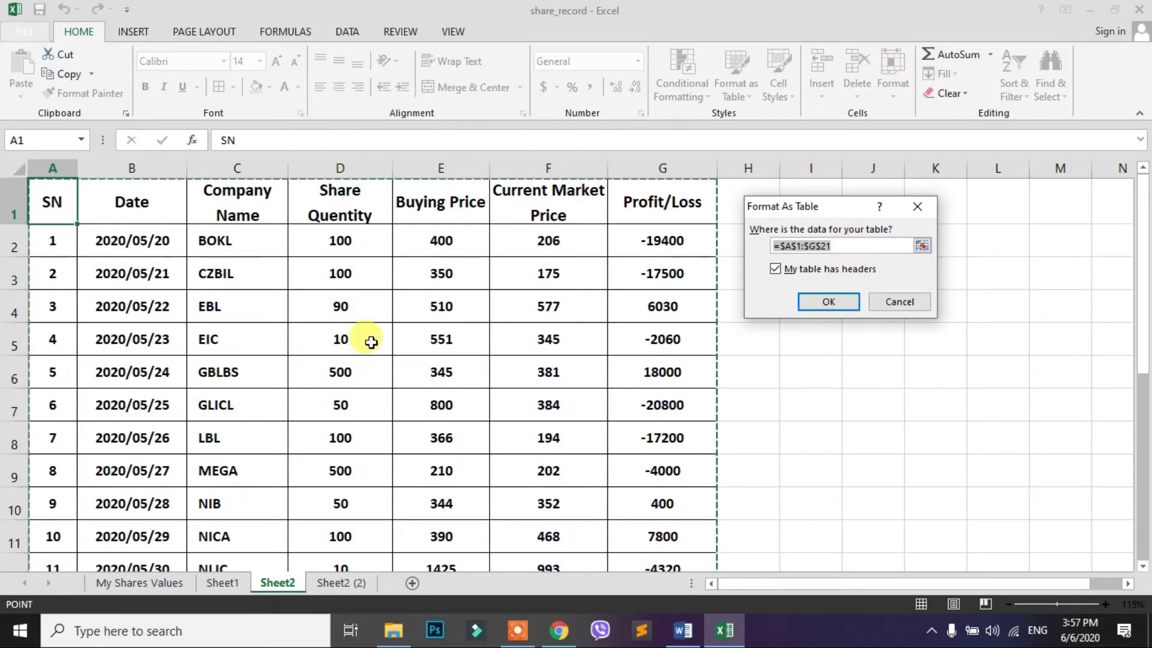
pyautogui.click(846, 244)
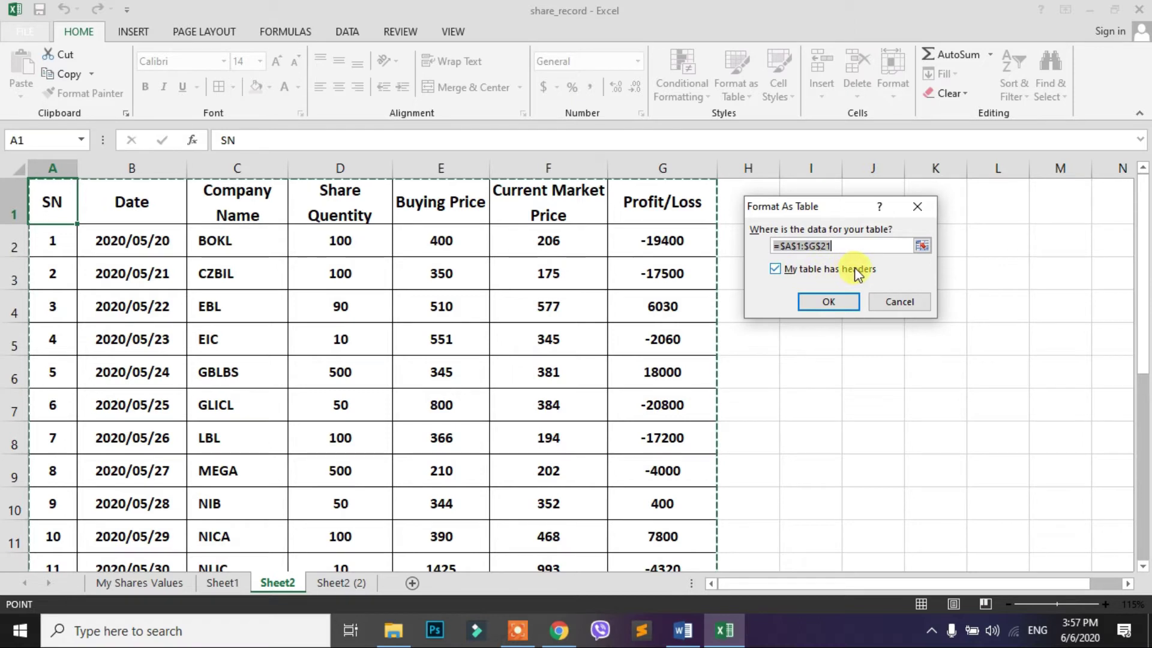
pyautogui.click(828, 302)
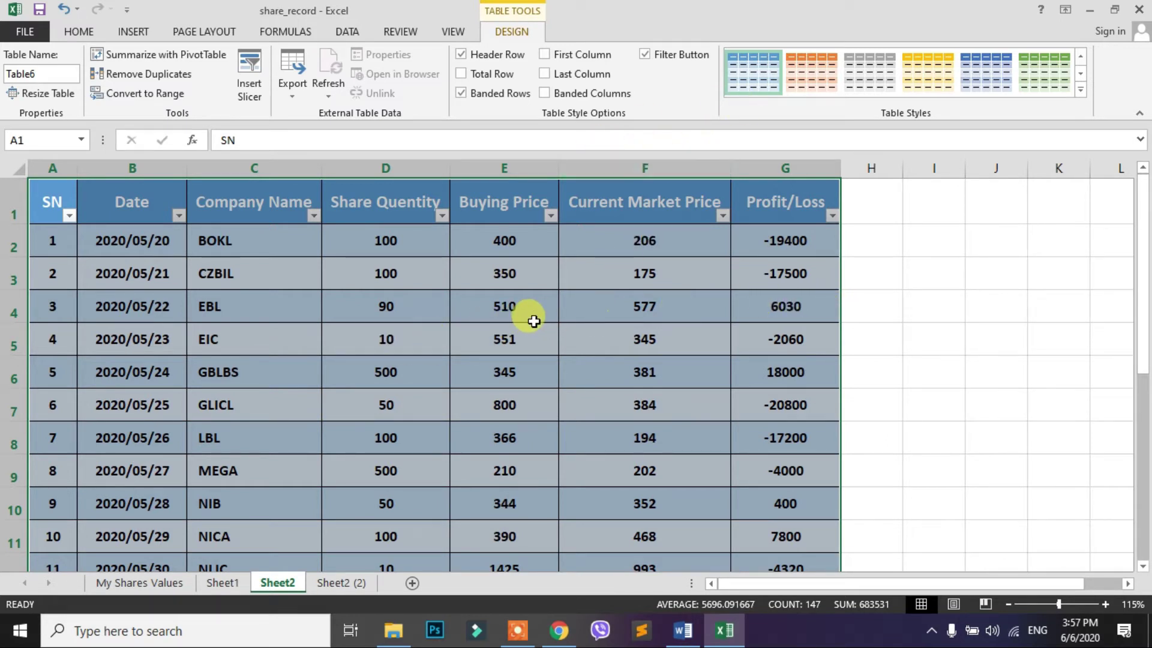
# Step: Select cell E4, then switch to the Sheet2 (2) worksheet
pyautogui.click(506, 304)
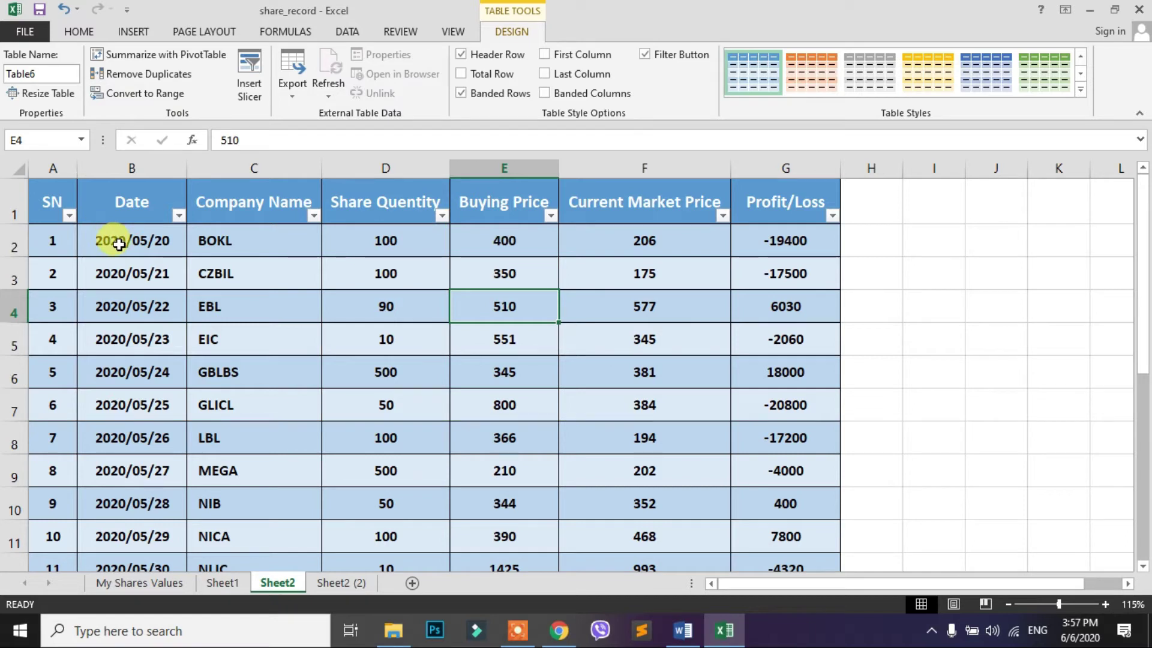
pyautogui.click(347, 581)
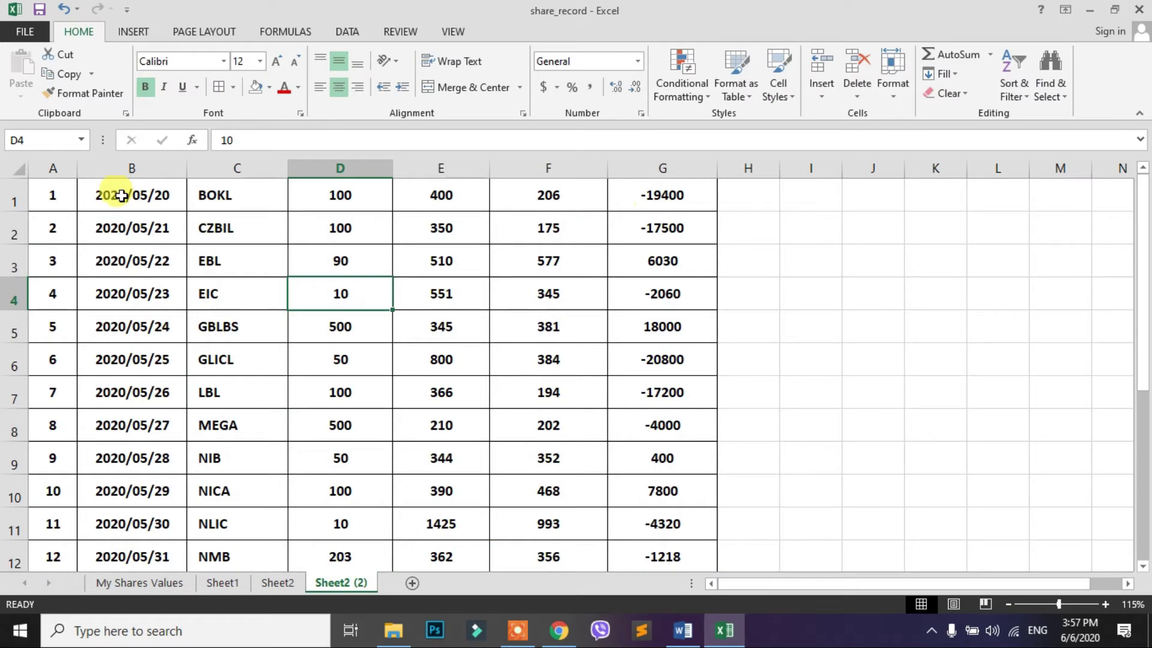
# Step: From A1 on Sheet2 (2), choose a table style for $A$1:$G$20 with 'My table has headers' unchecked
pyautogui.click(53, 198)
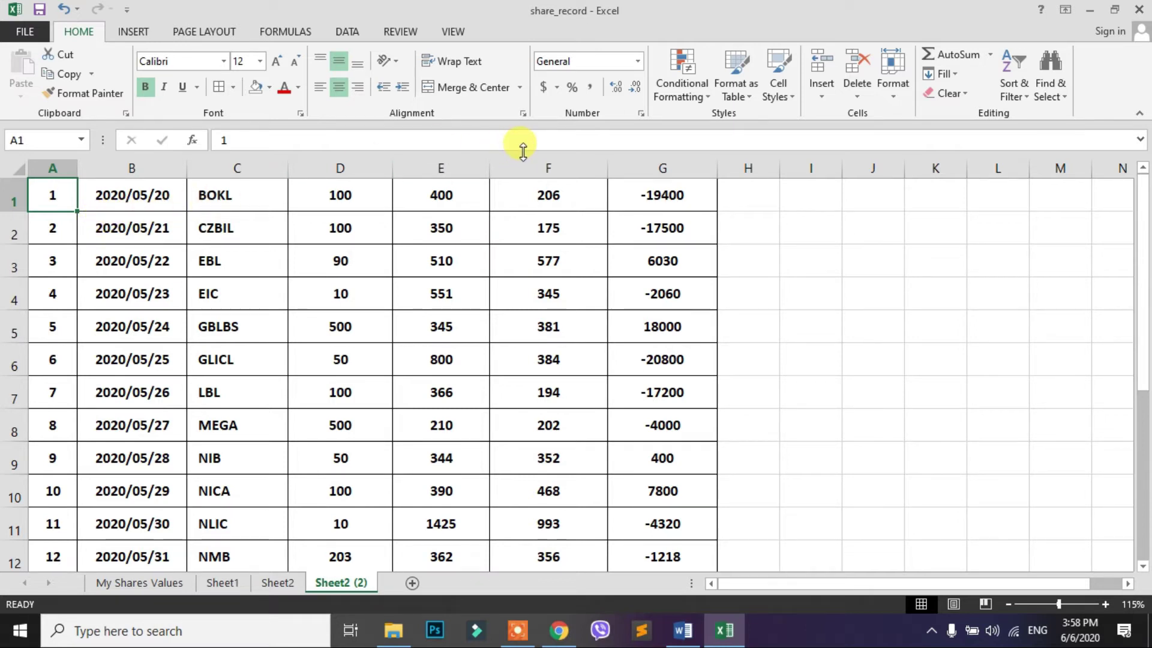
pyautogui.click(748, 95)
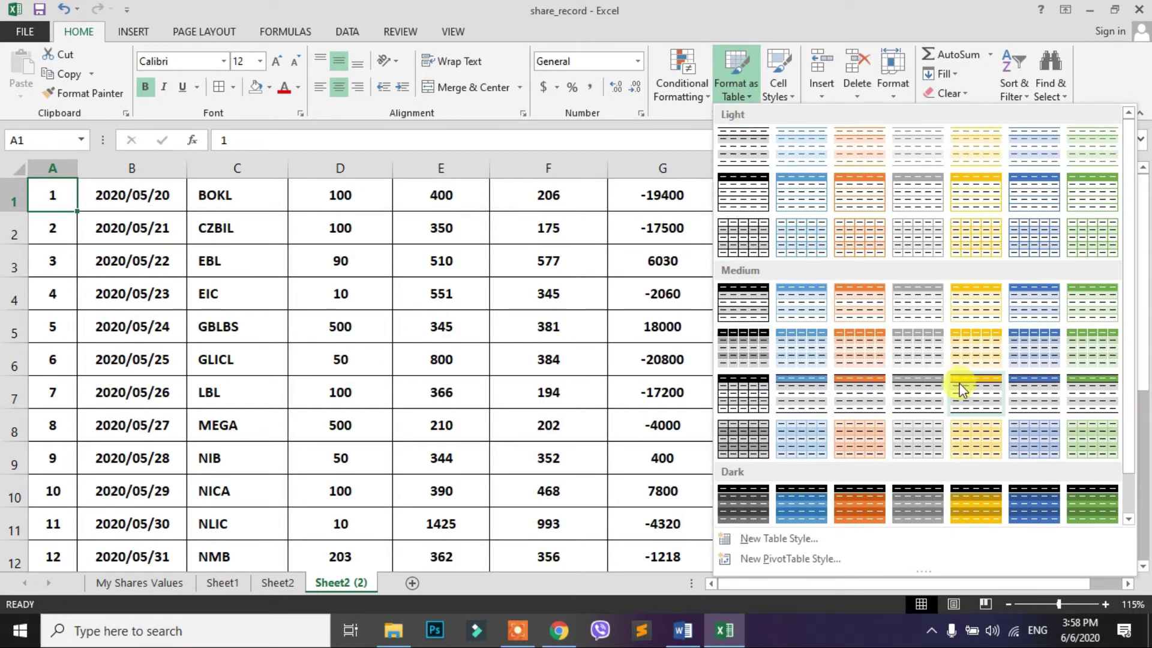
pyautogui.click(1028, 337)
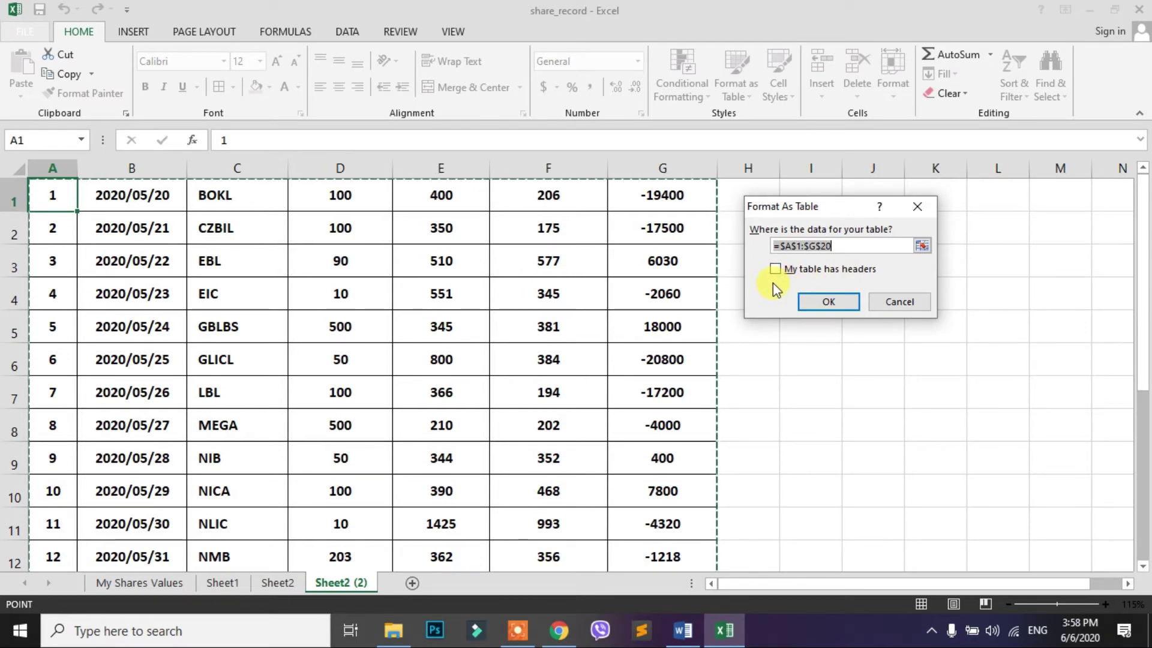
# Step: Create the table without headers, giving generic Column1–Column7 header cells
pyautogui.click(828, 304)
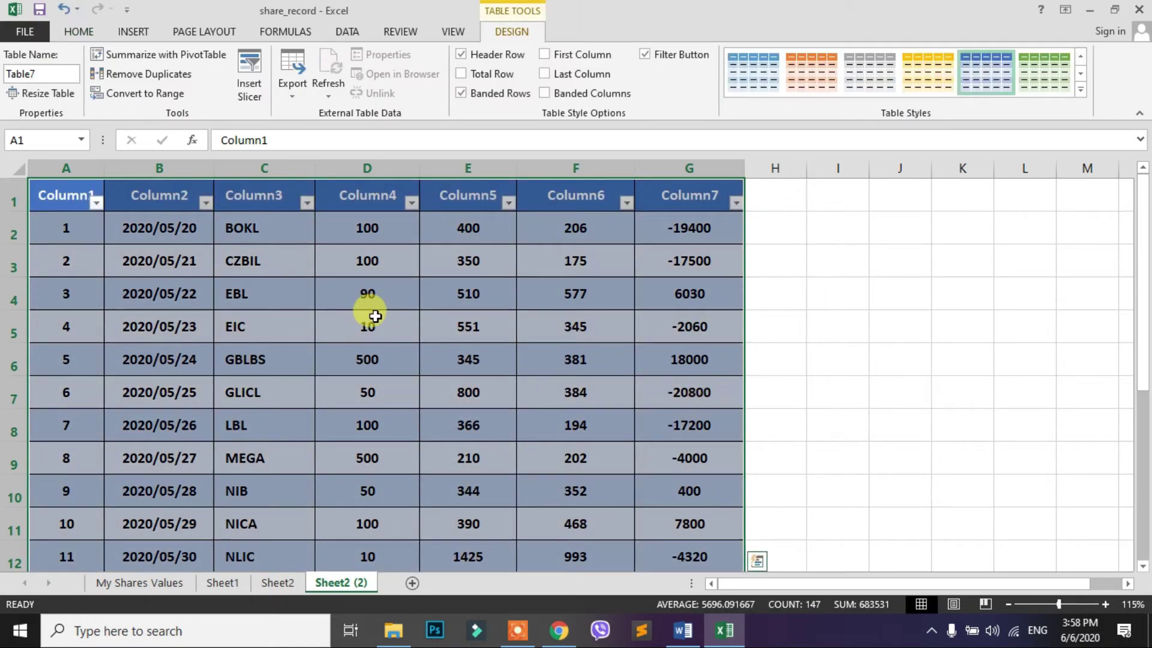
pyautogui.click(39, 192)
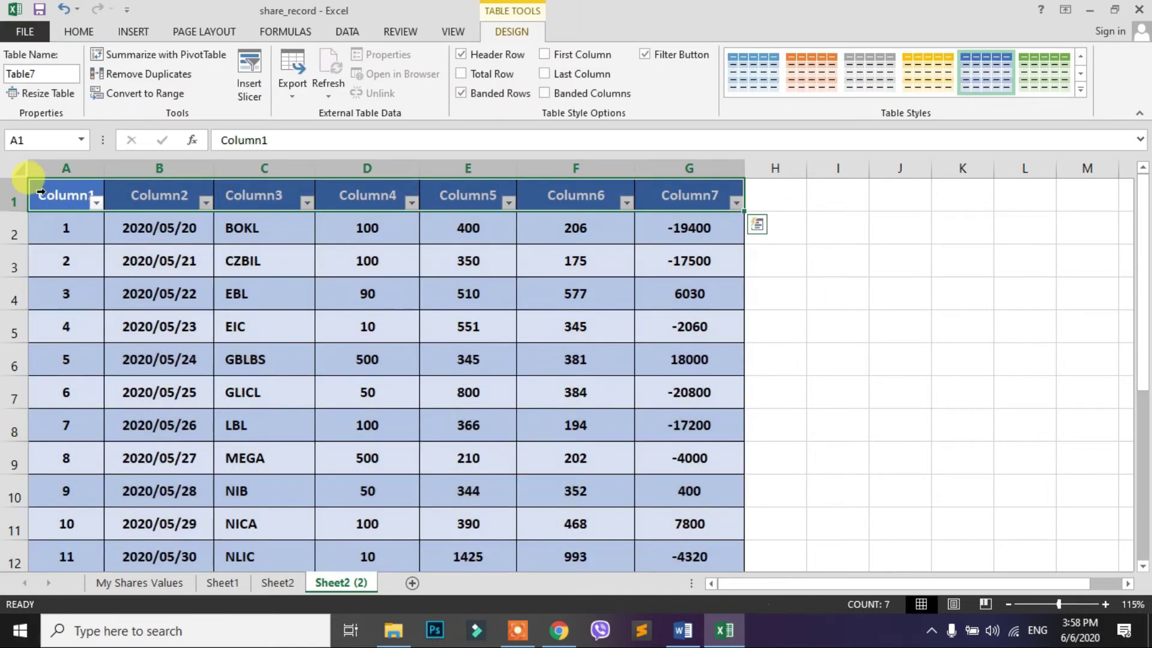
pyautogui.click(154, 191)
pyautogui.click(260, 188)
pyautogui.click(366, 193)
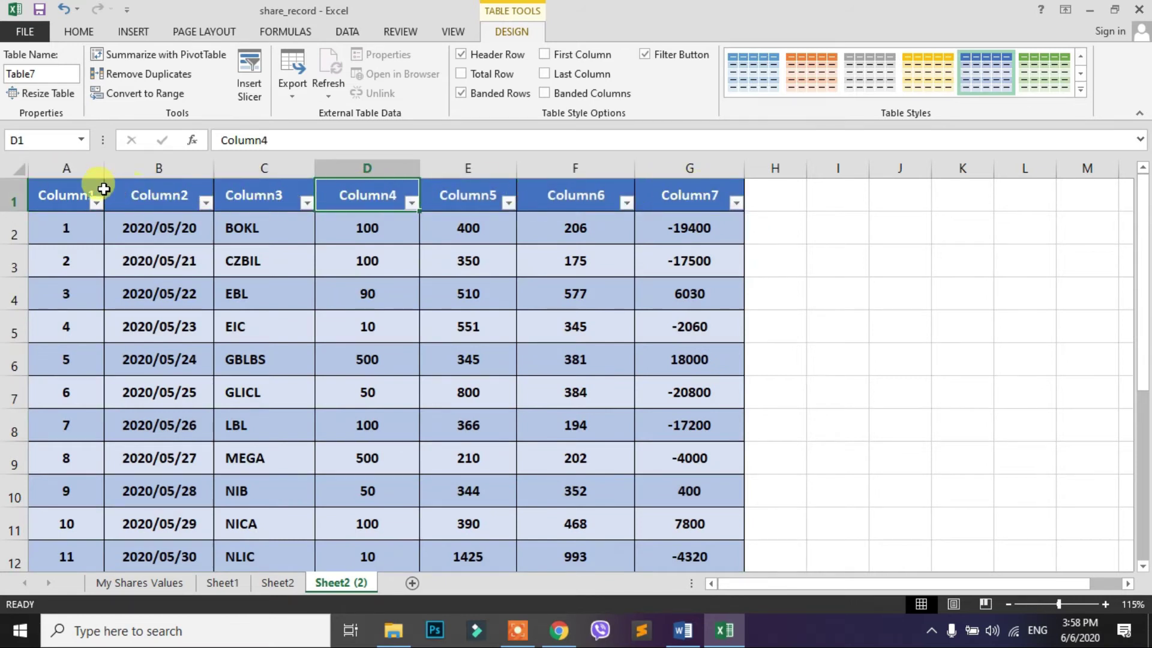
# Step: Rename header cells A1 and B1 to SN and DATE
pyautogui.click(61, 195)
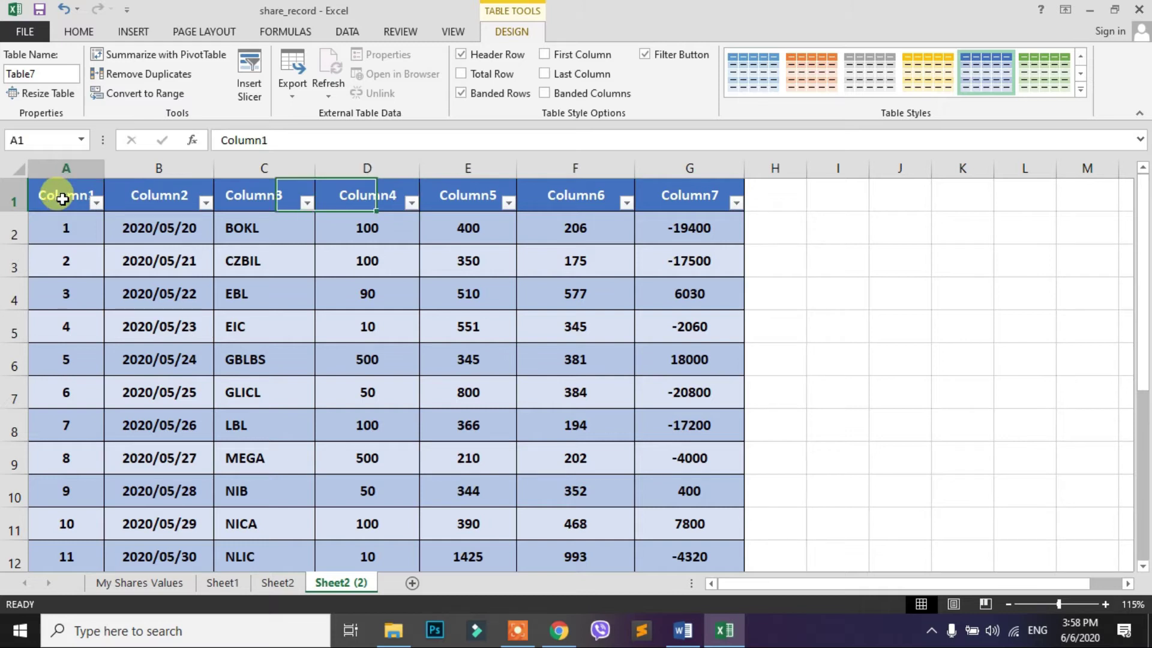
pyautogui.write('S')
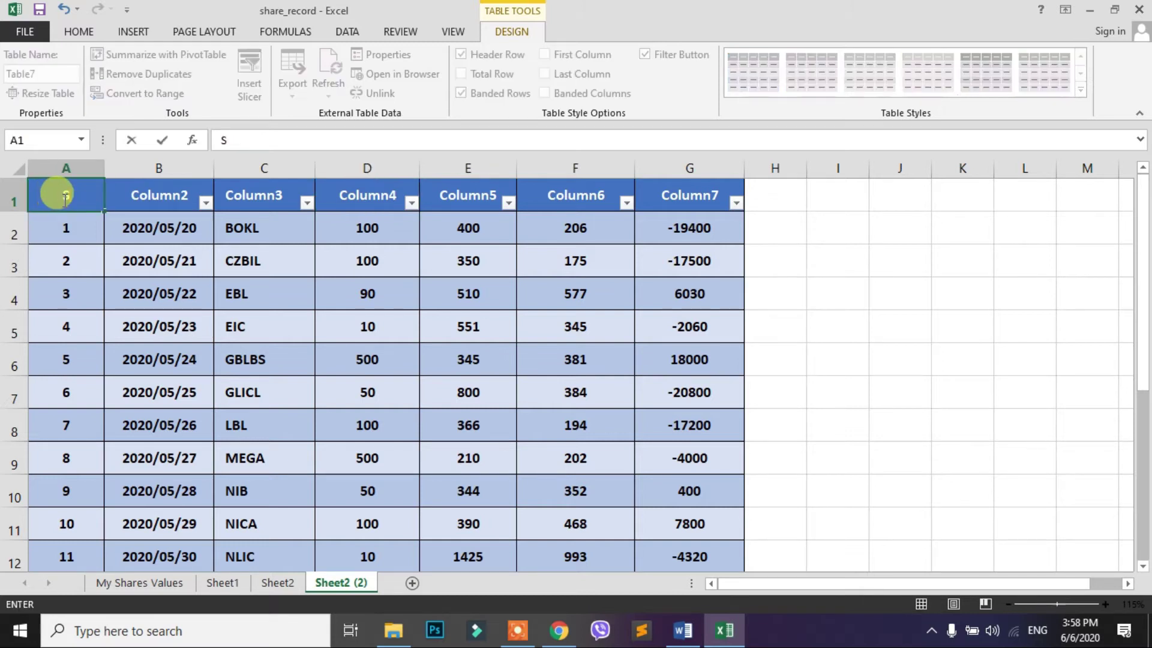
pyautogui.press('Tab')
pyautogui.write('DATE')
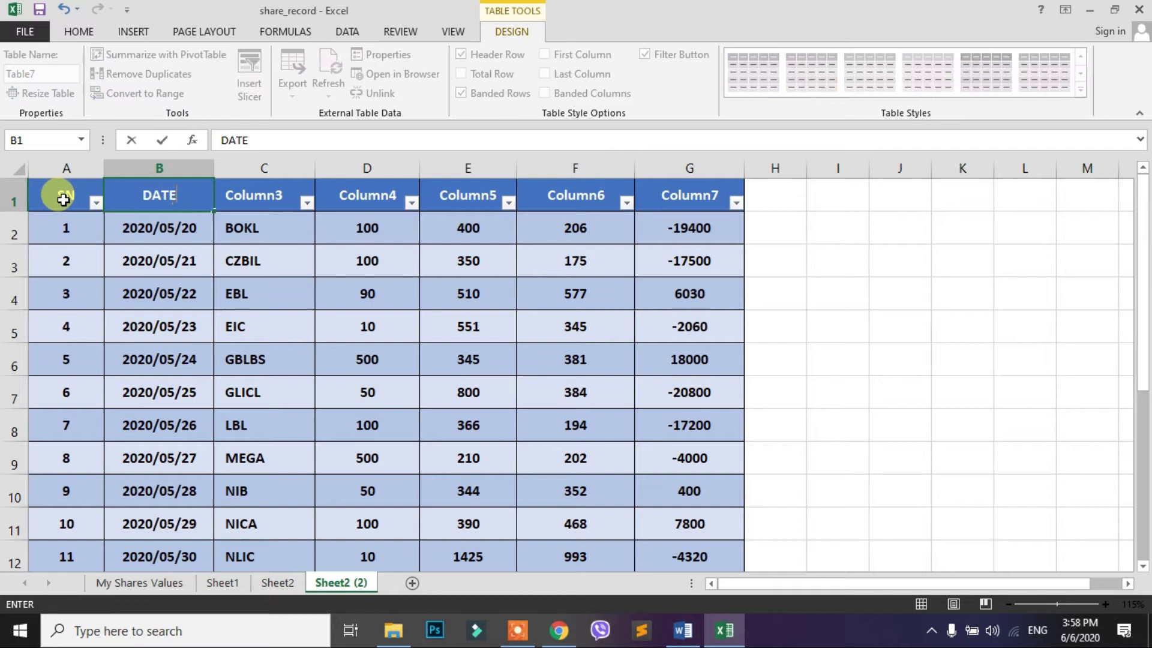
pyautogui.press('Tab')
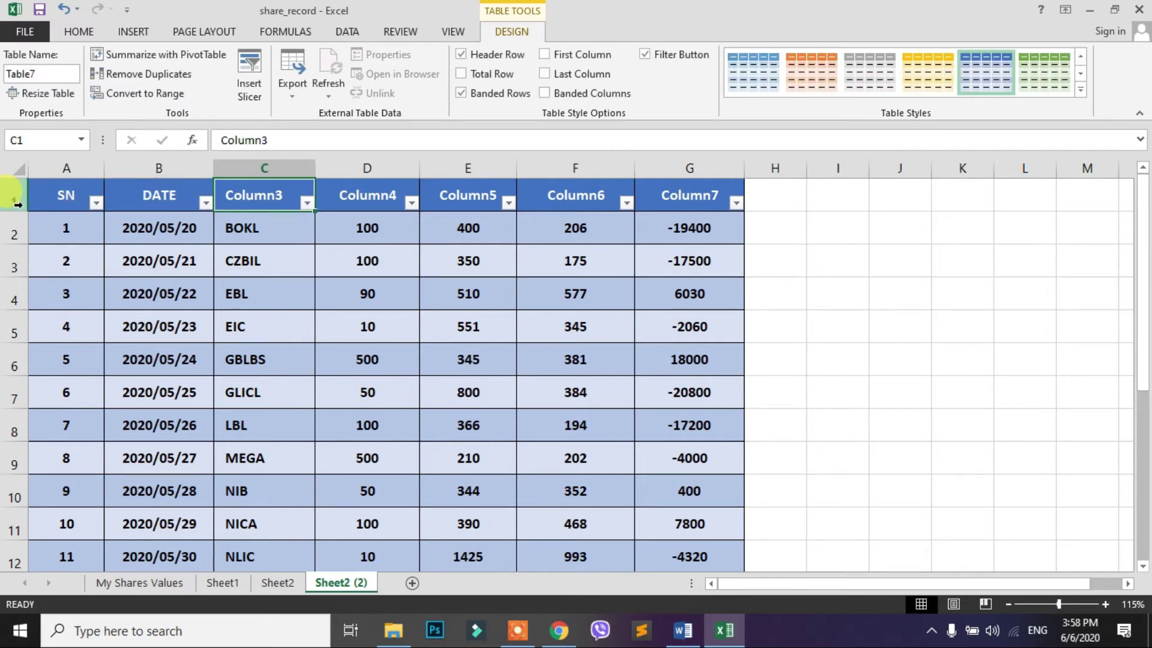
# Step: Return to Sheet2 and select its SN and Date header cells
pyautogui.click(275, 585)
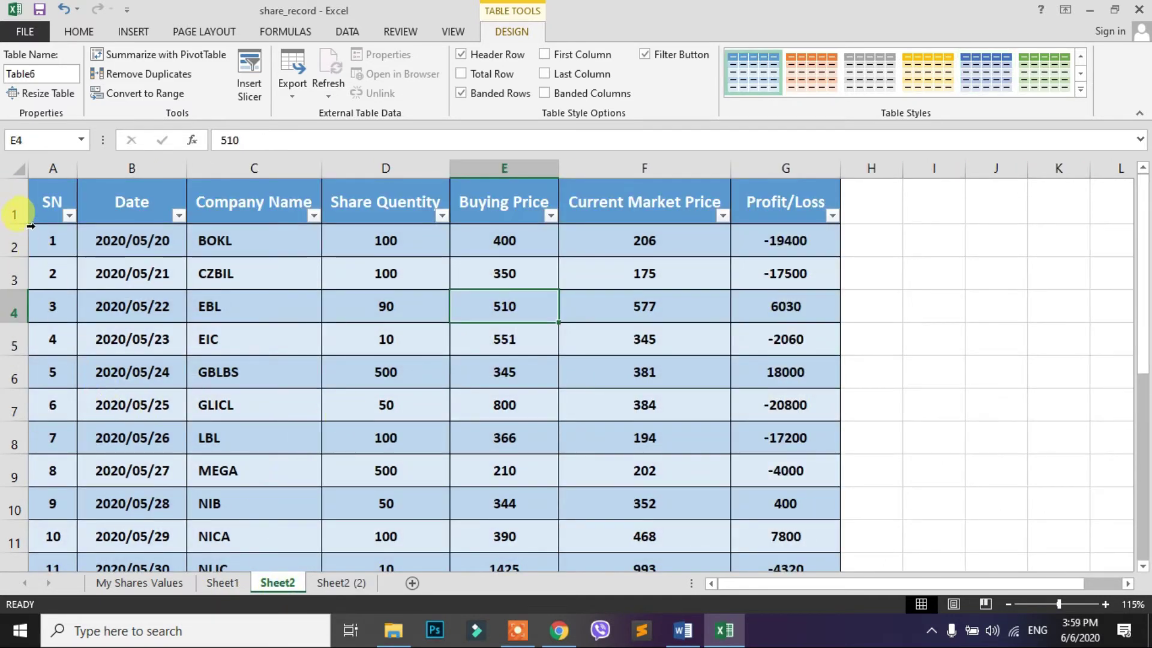
pyautogui.click(46, 199)
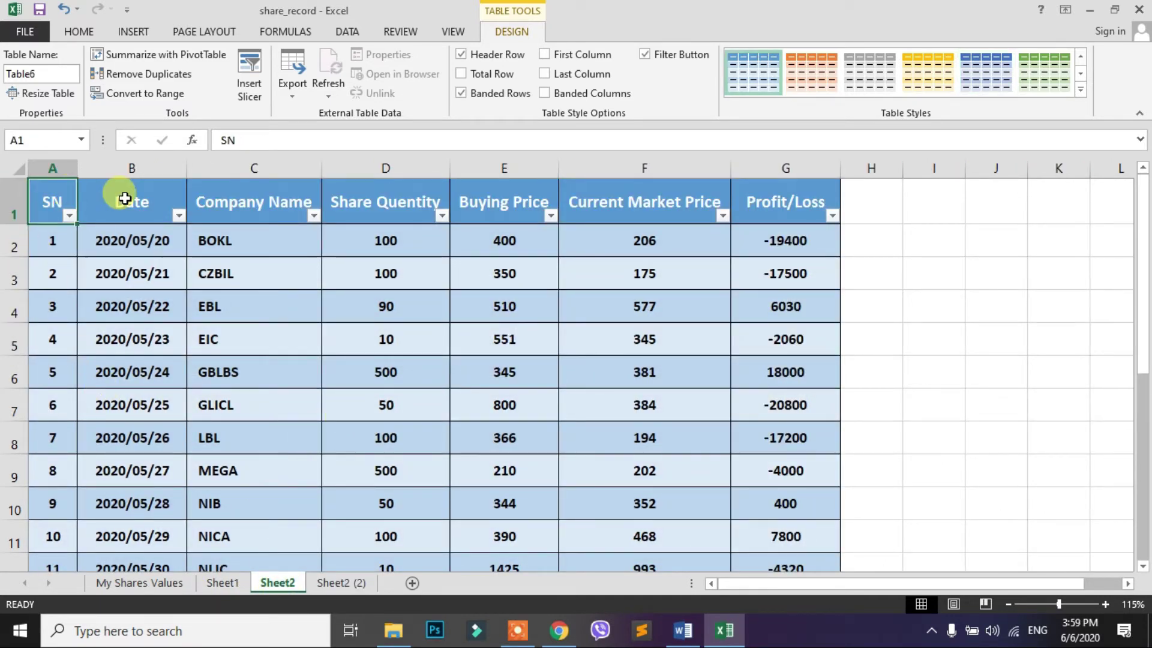
pyautogui.click(144, 195)
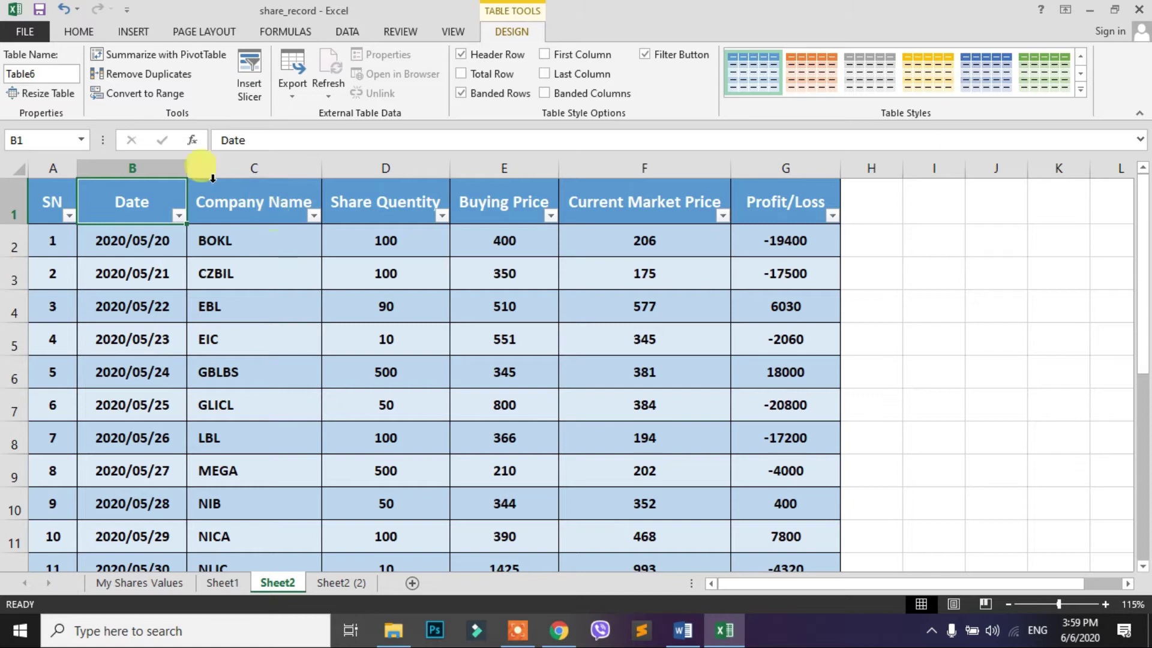
pyautogui.click(77, 33)
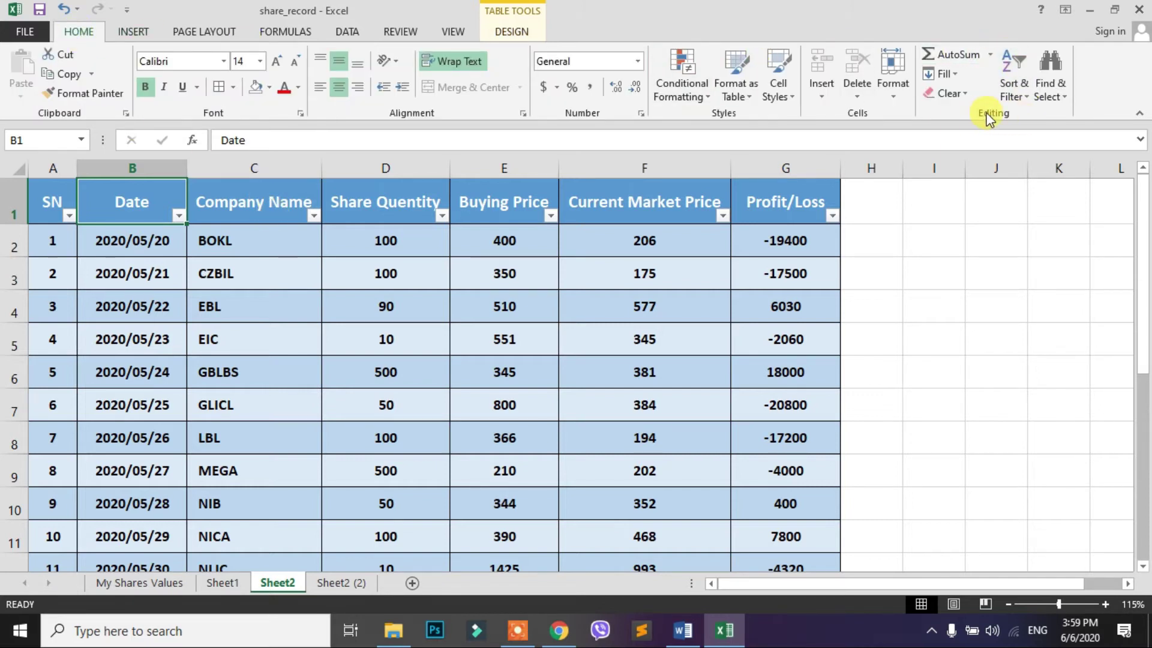
# Step: Turn off the filter buttons on the share table's header row via Sort & Filter
pyautogui.click(1023, 95)
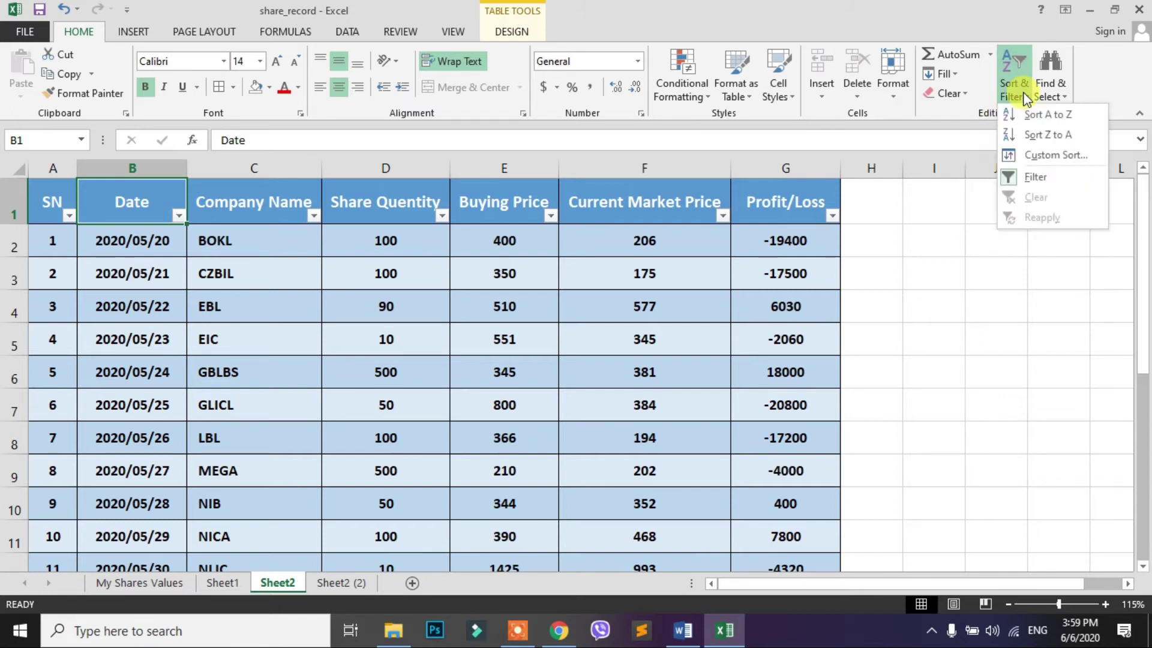
pyautogui.click(1038, 176)
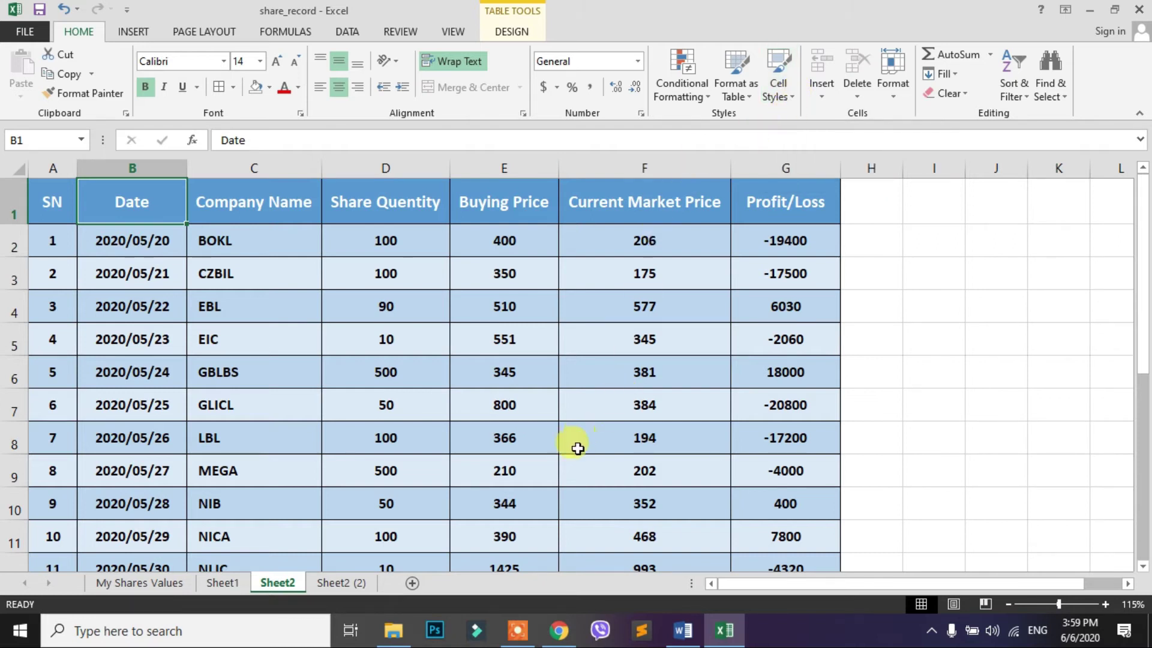
# Step: Undo the table formatting with Ctrl+Z, leaving a plain bordered range
pyautogui.hotkey('ctrl', 'z')
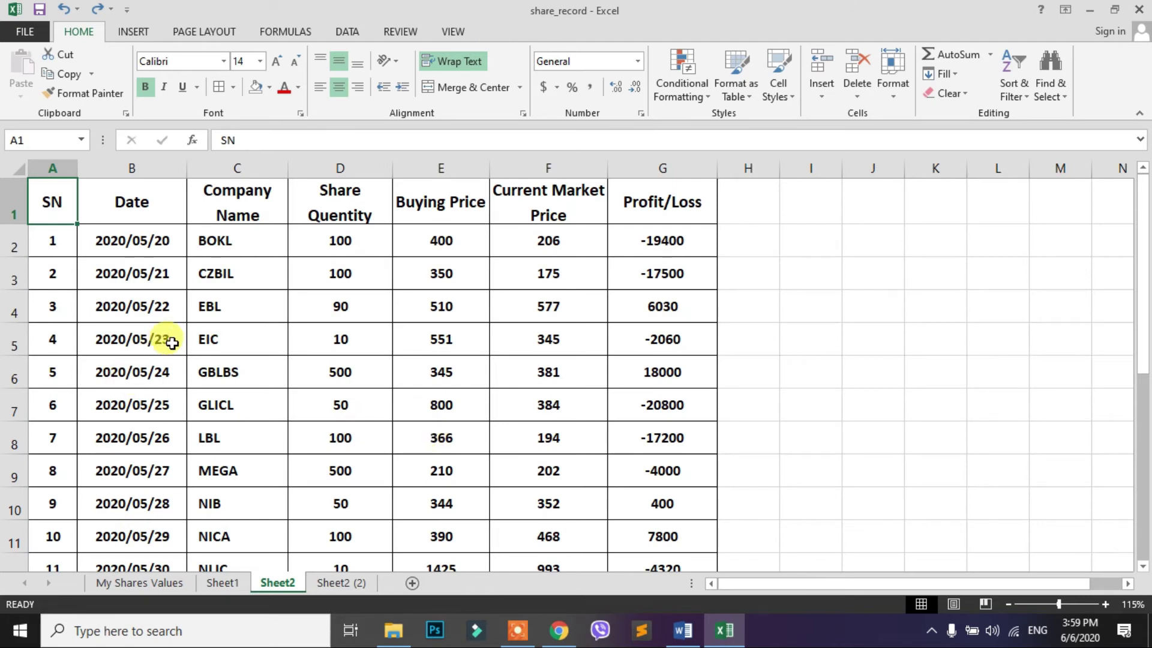
pyautogui.scroll(-4, 191, 322)
pyautogui.scroll(4, 196, 332)
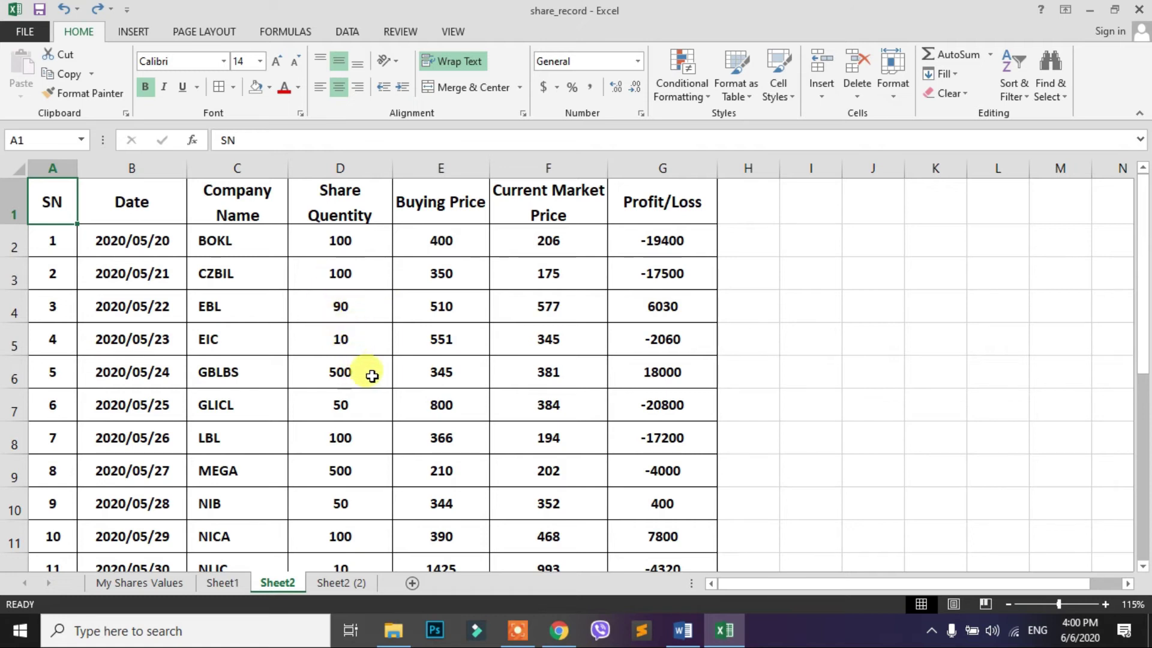
# Step: Apply the Bad cell style to the share quantity 10 in D5
pyautogui.click(339, 331)
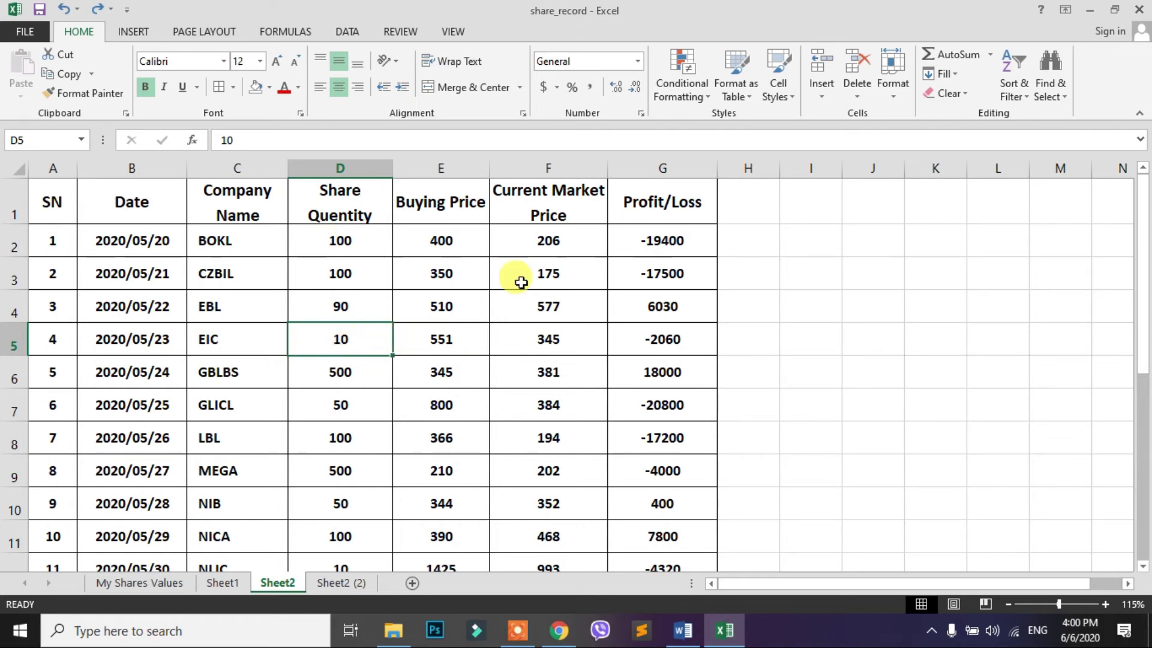
pyautogui.click(780, 93)
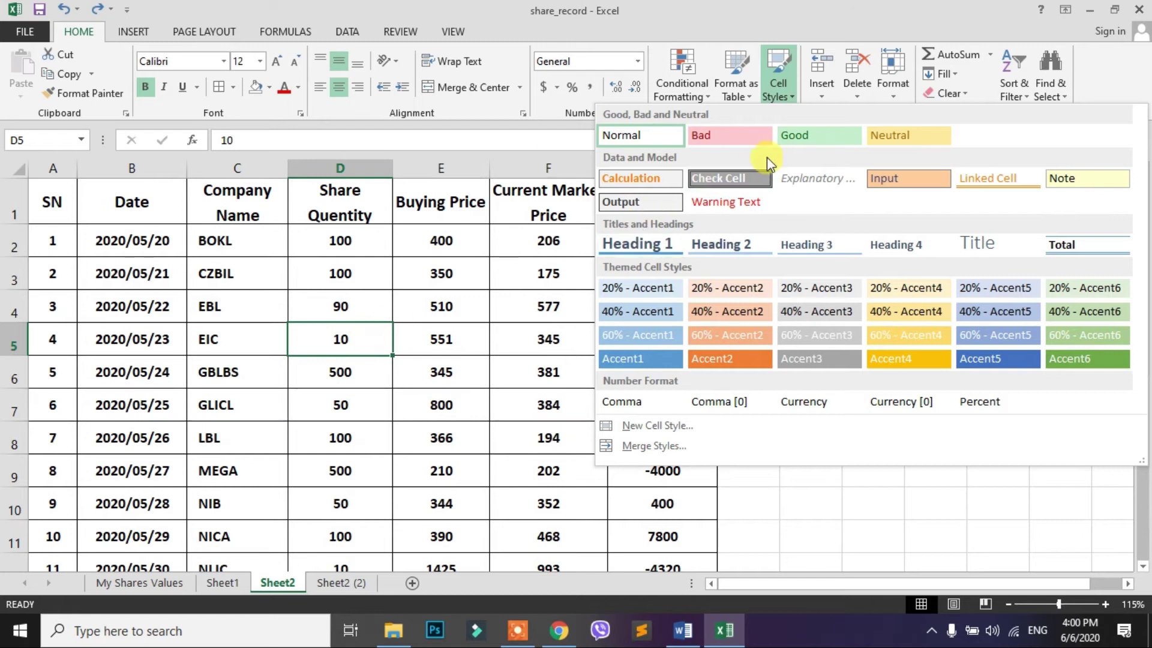
pyautogui.click(728, 136)
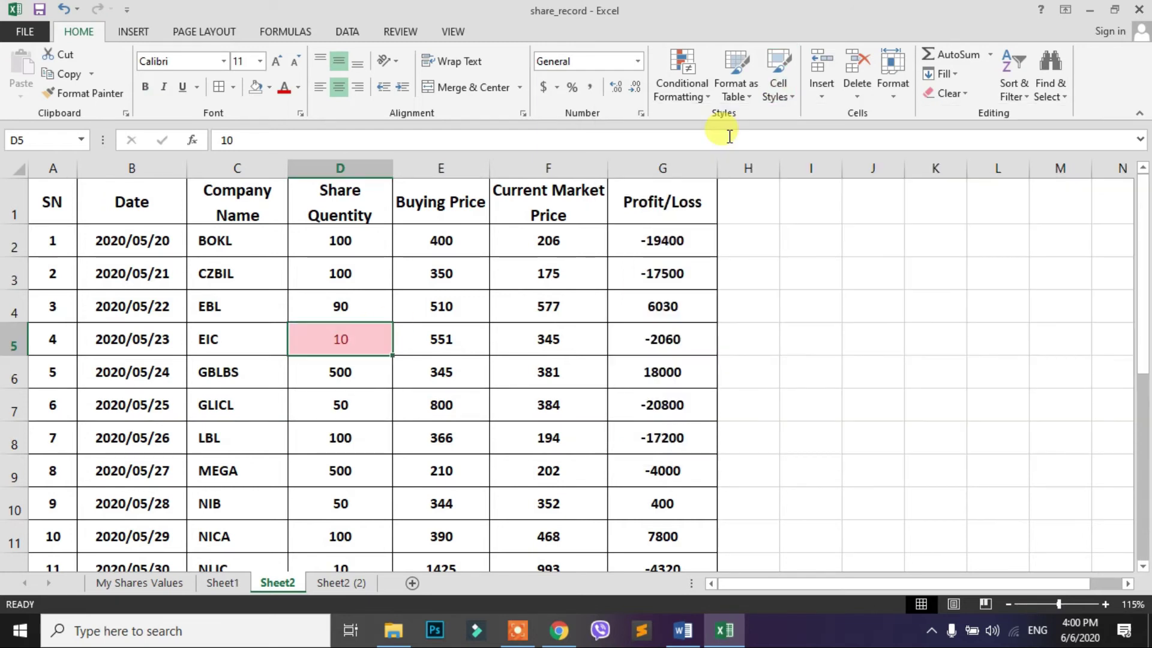
# Step: Apply the Good cell style to the share quantity 500 in D6
pyautogui.click(339, 386)
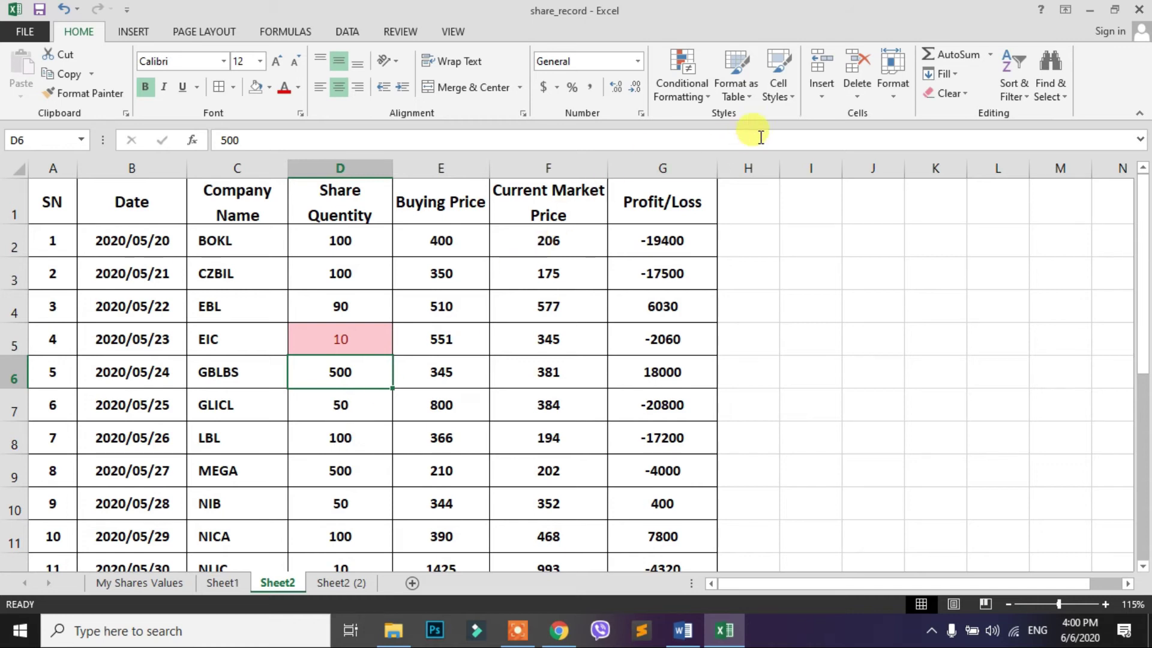
pyautogui.click(778, 81)
pyautogui.click(825, 142)
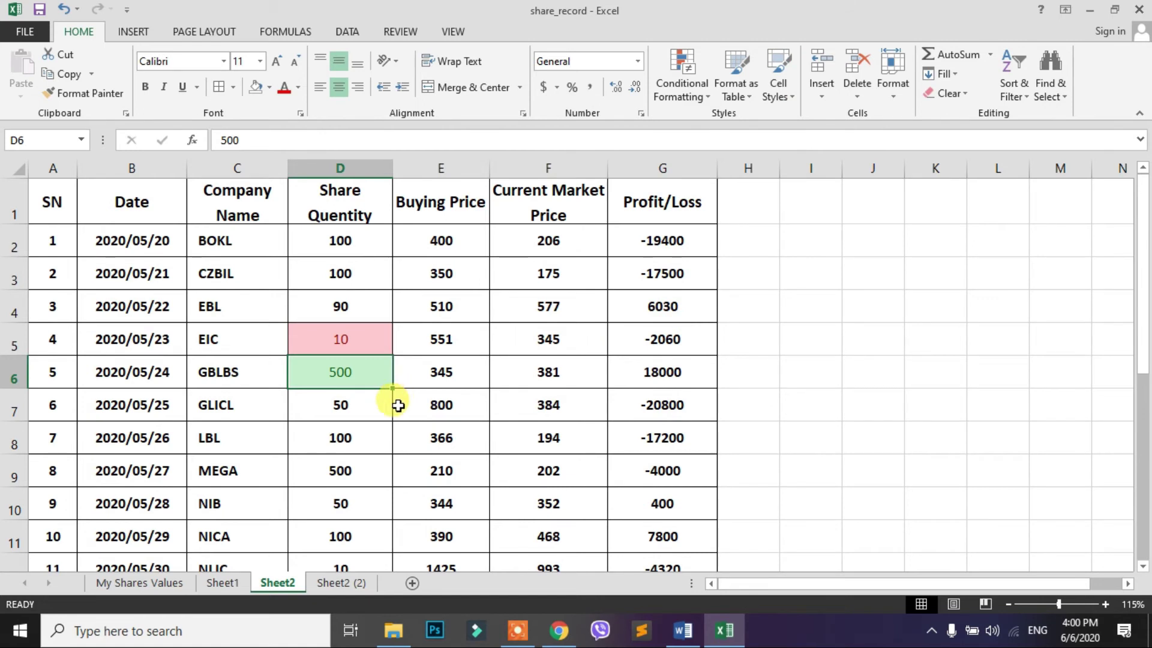
# Step: Dismiss the cell styles list and select the header row A1:G1
pyautogui.press('Right')
pyautogui.press('Right')
pyautogui.press('Right')
pyautogui.click(785, 96)
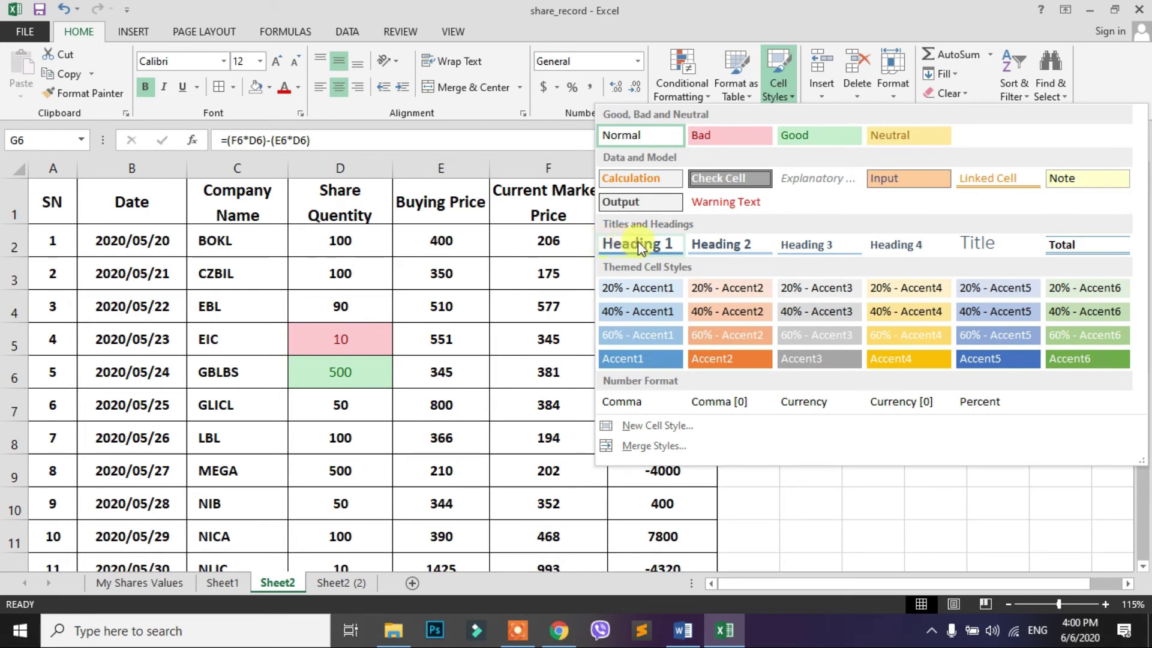
pyautogui.press('Escape')
pyautogui.moveTo(52, 201)
pyautogui.mouseDown()
pyautogui.moveTo(453, 213)
pyautogui.moveTo(636, 201)
pyautogui.mouseUp()
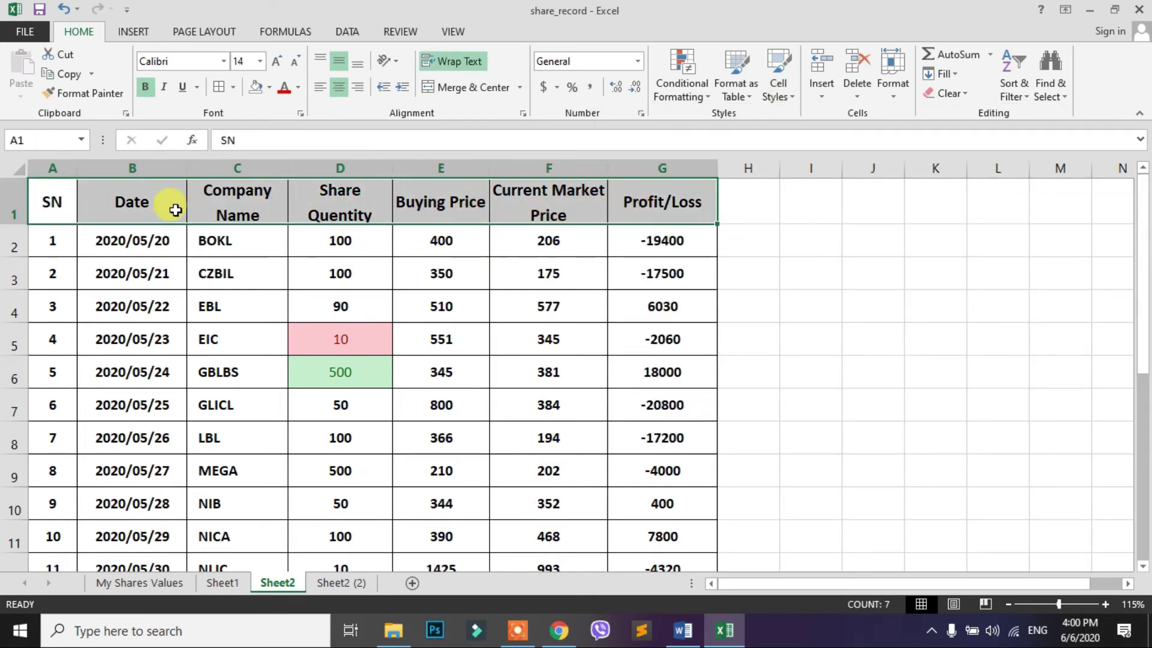
# Step: Give header row A1:G1 the Heading 1 cell style and make row 1 slightly taller
pyautogui.click(784, 102)
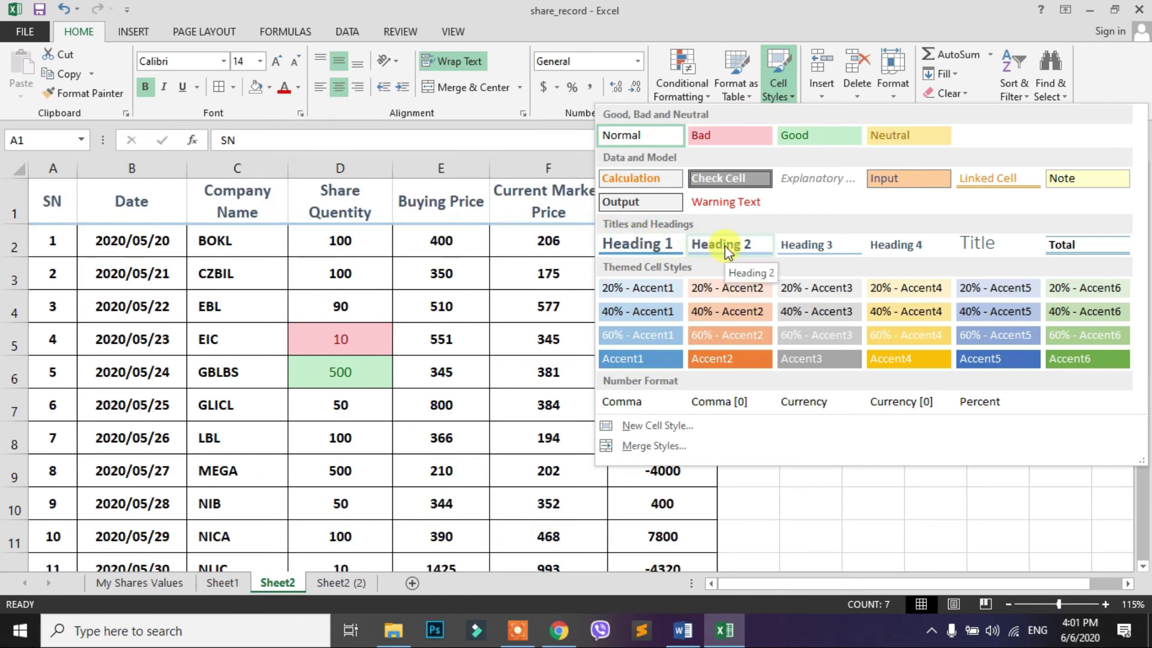
pyautogui.click(668, 248)
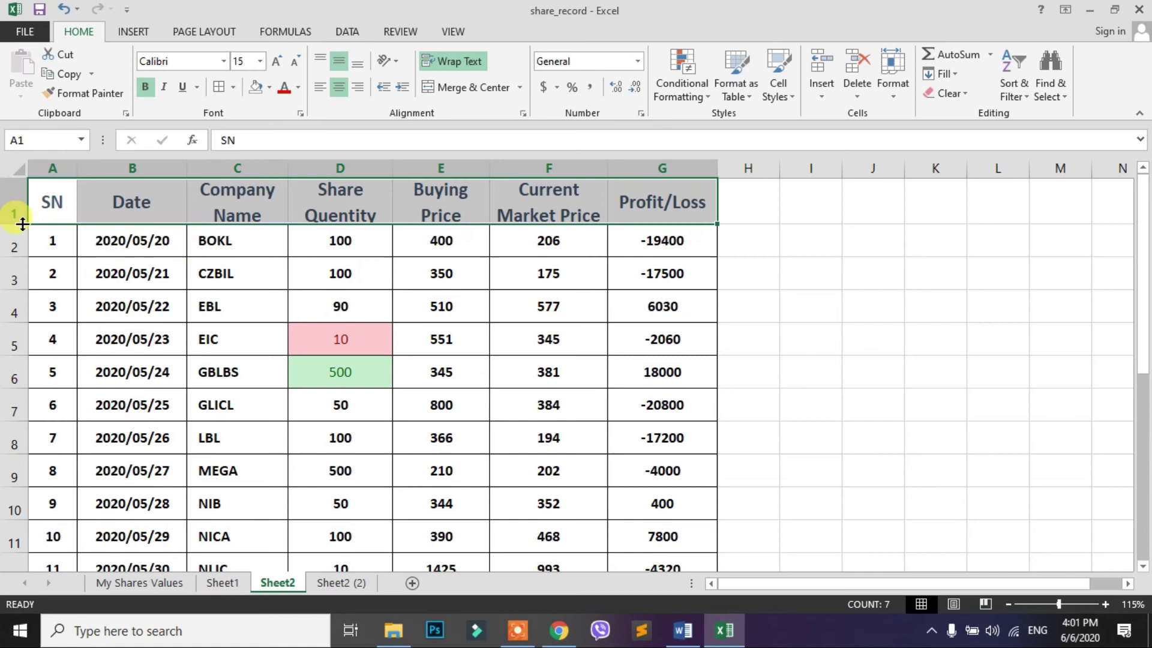
pyautogui.moveTo(23, 224); pyautogui.dragTo(22, 231)
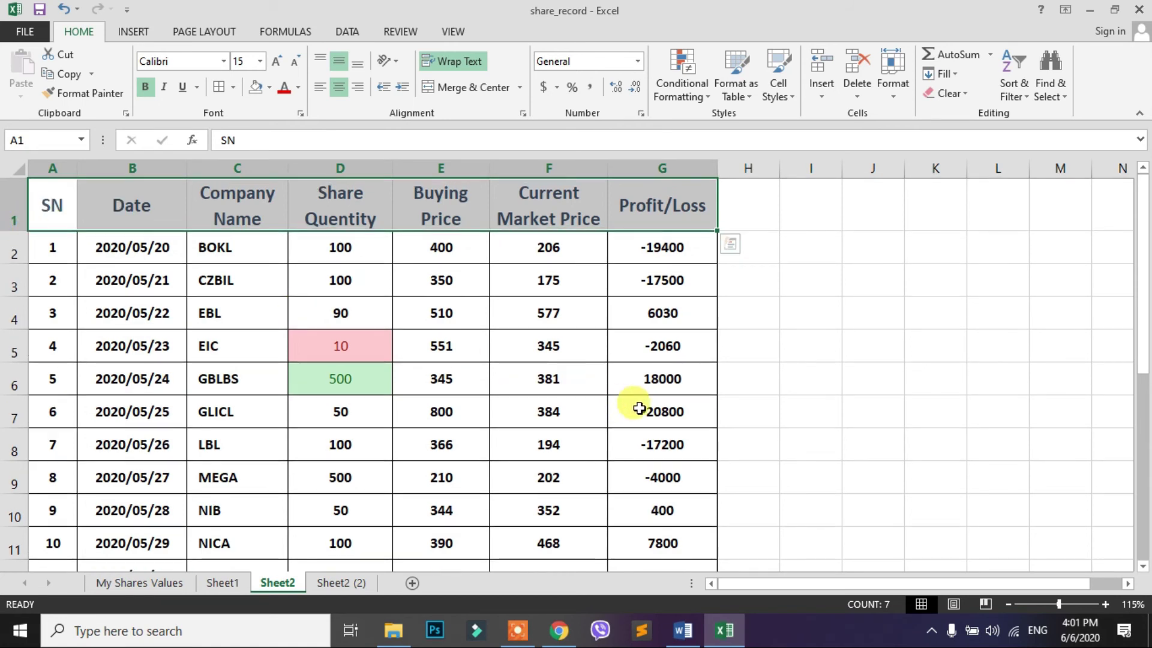
pyautogui.click(558, 398)
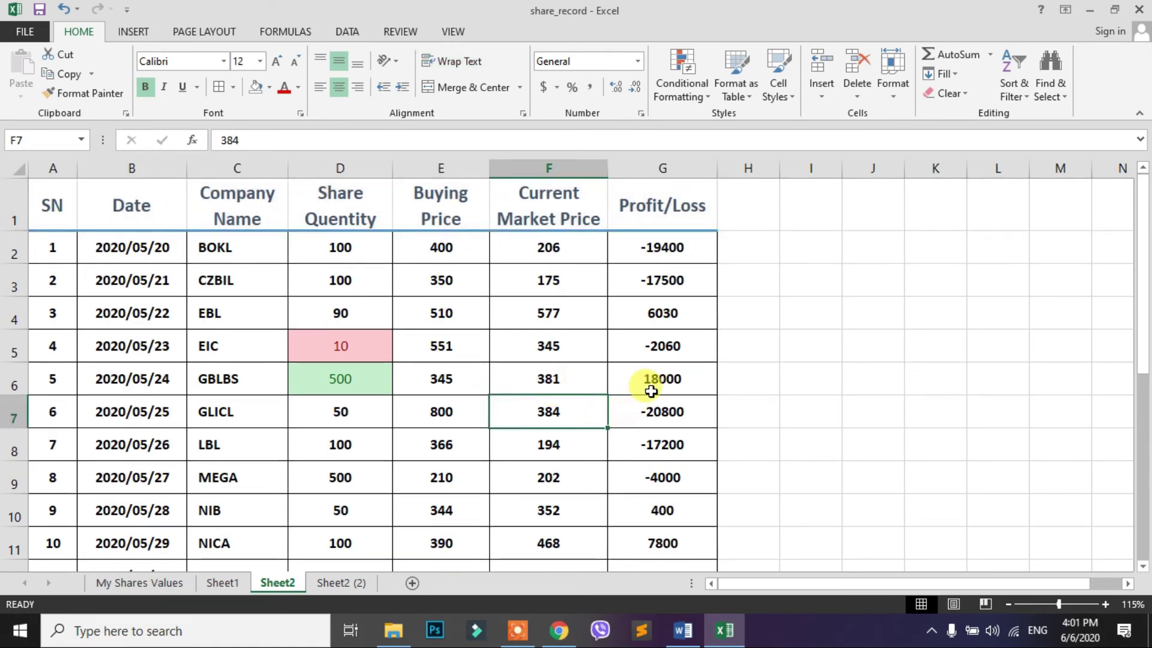
# Step: Apply the Comma [0] cell style to G6 so the profit reads 18,000
pyautogui.click(664, 380)
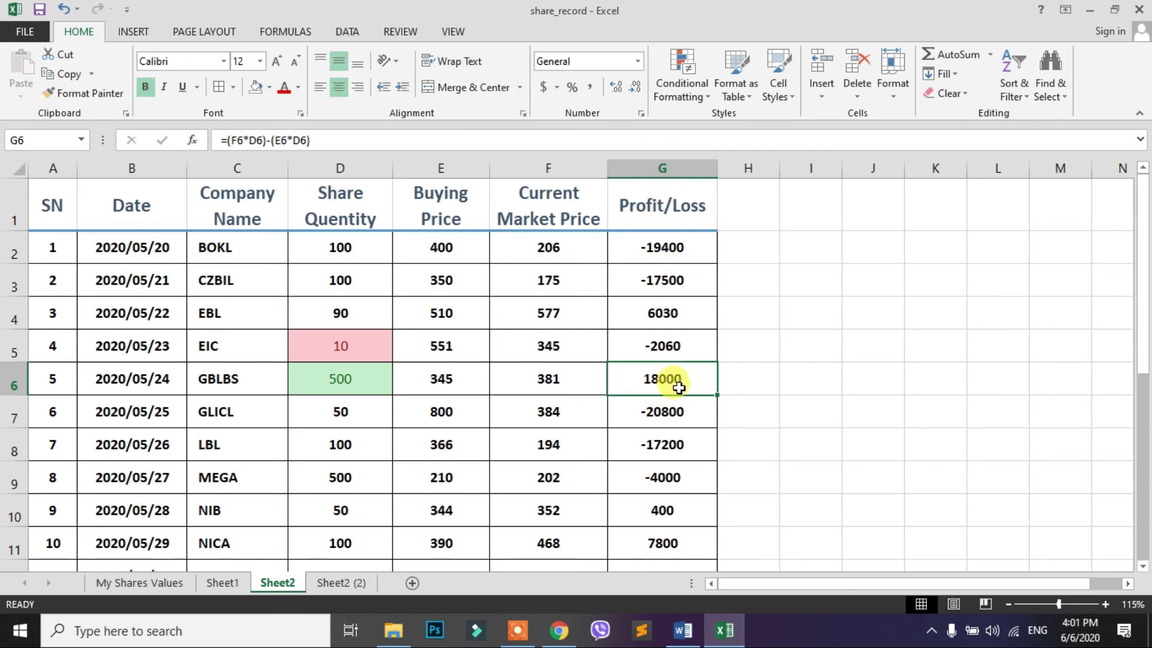
pyautogui.scroll(-1, 688, 386)
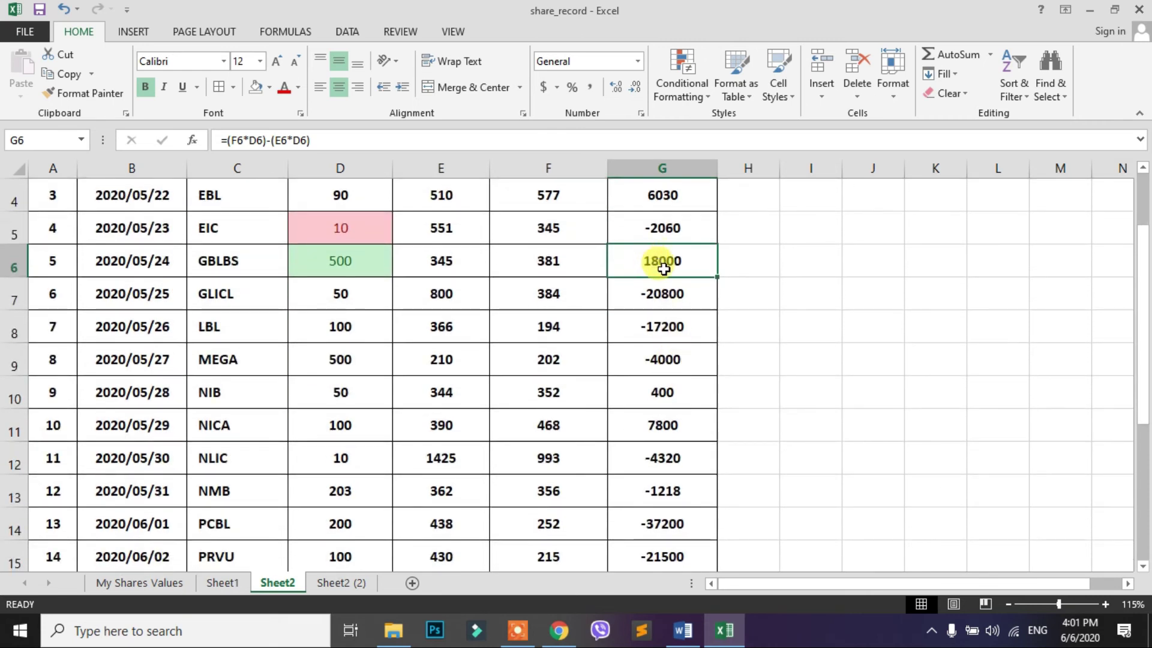
pyautogui.click(787, 102)
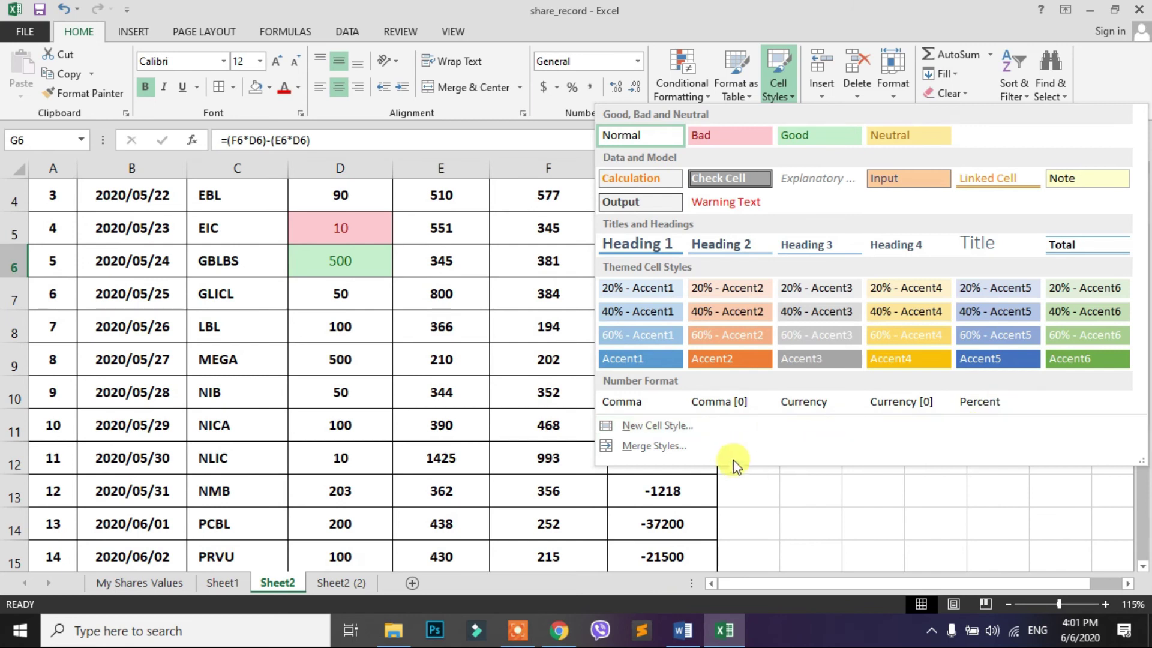
pyautogui.click(717, 401)
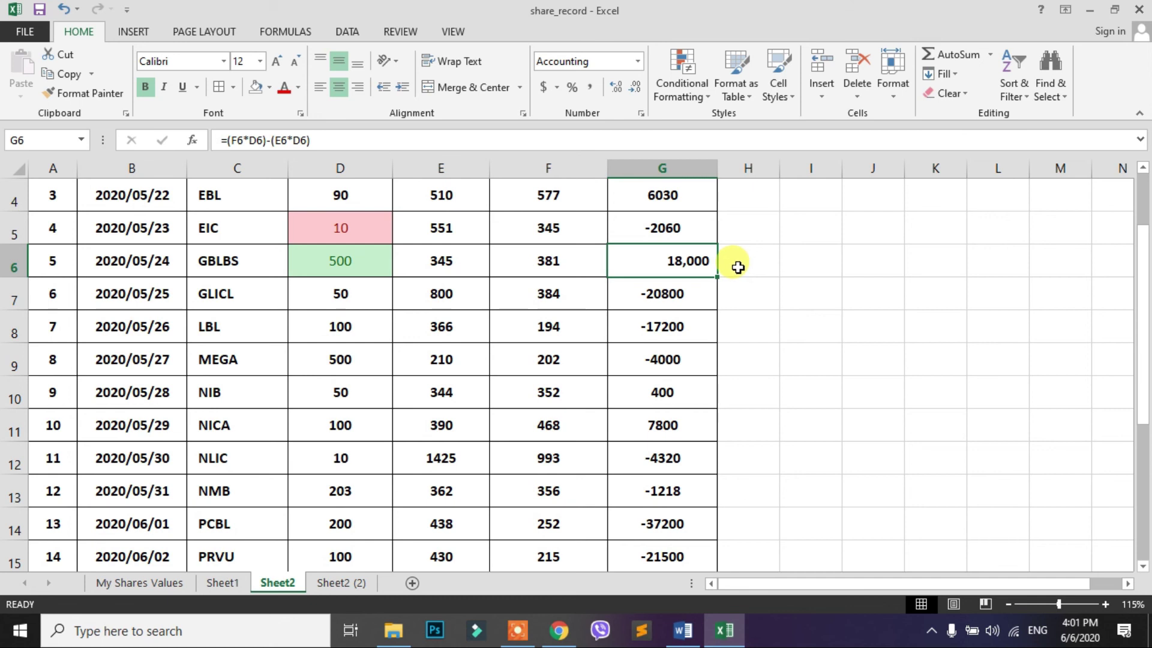
# Step: Switch G6 to the Comma cell style, showing 18,000.00 with two decimals
pyautogui.click(783, 93)
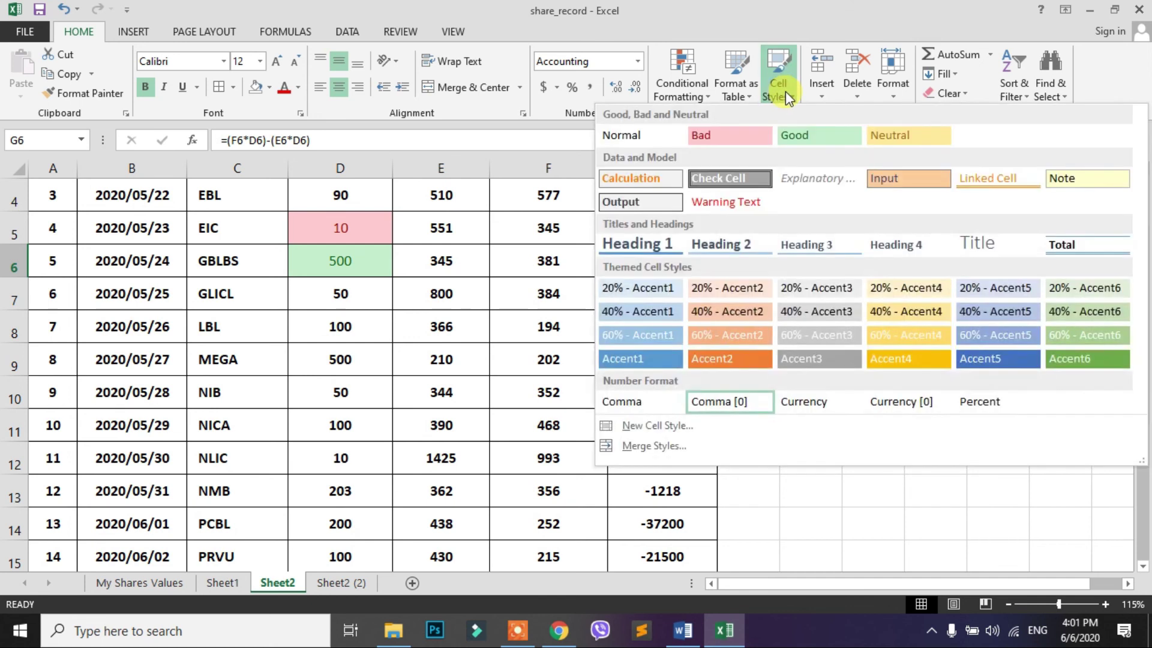
pyautogui.click(638, 406)
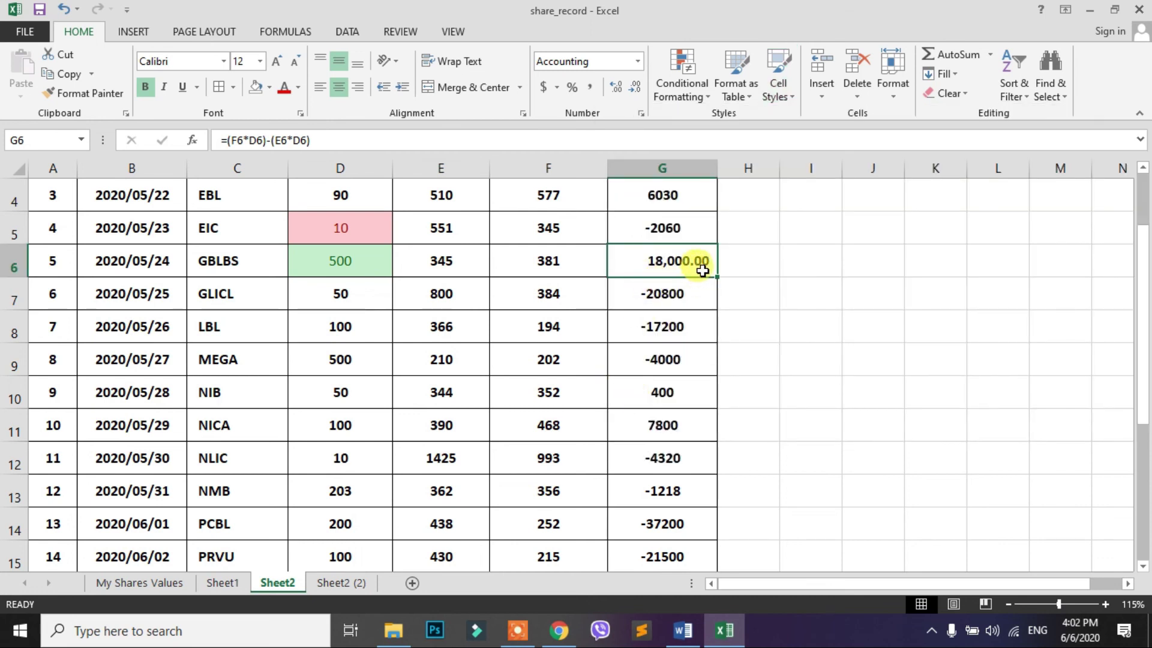
pyautogui.click(779, 94)
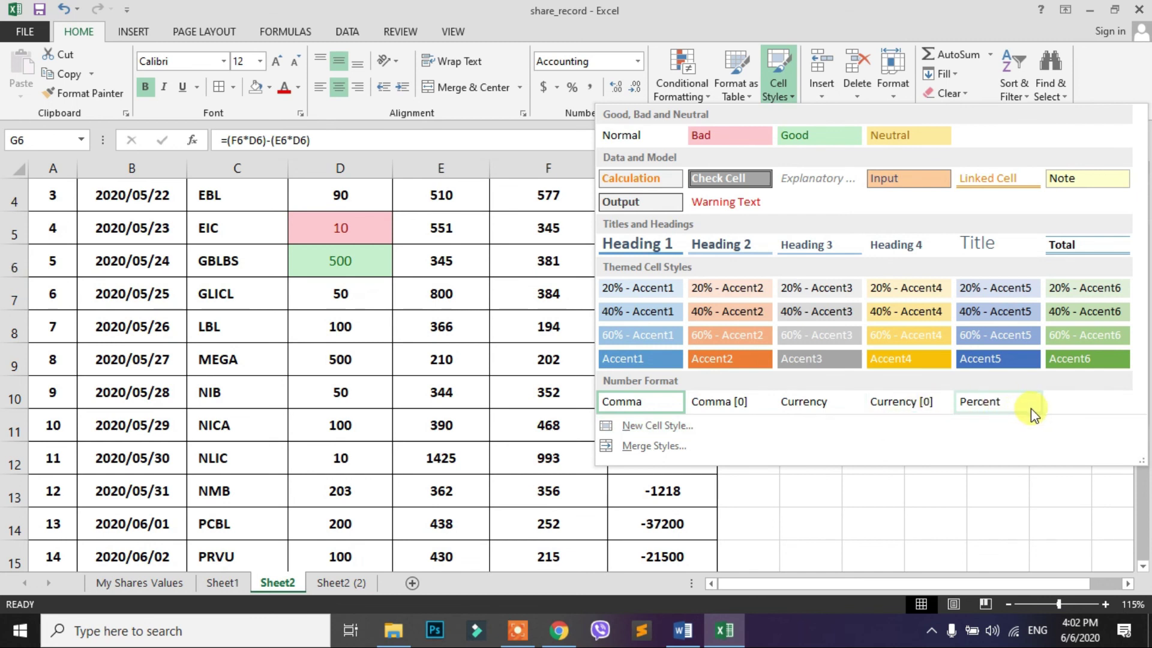
pyautogui.press('Escape')
pyautogui.scroll(1, 494, 391)
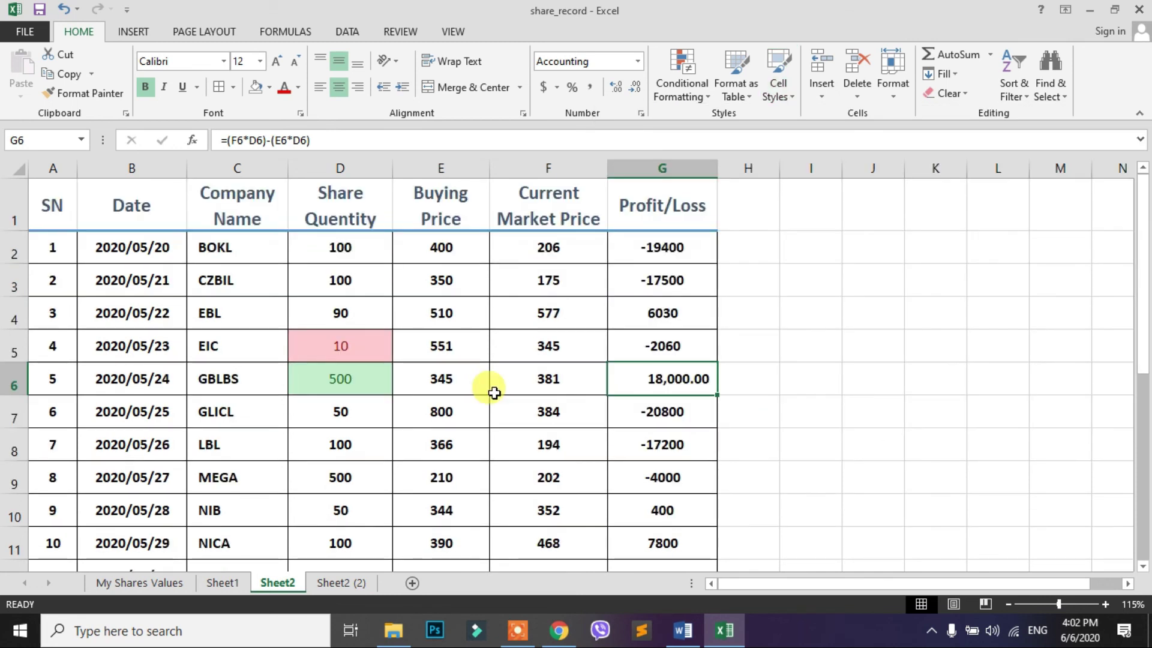